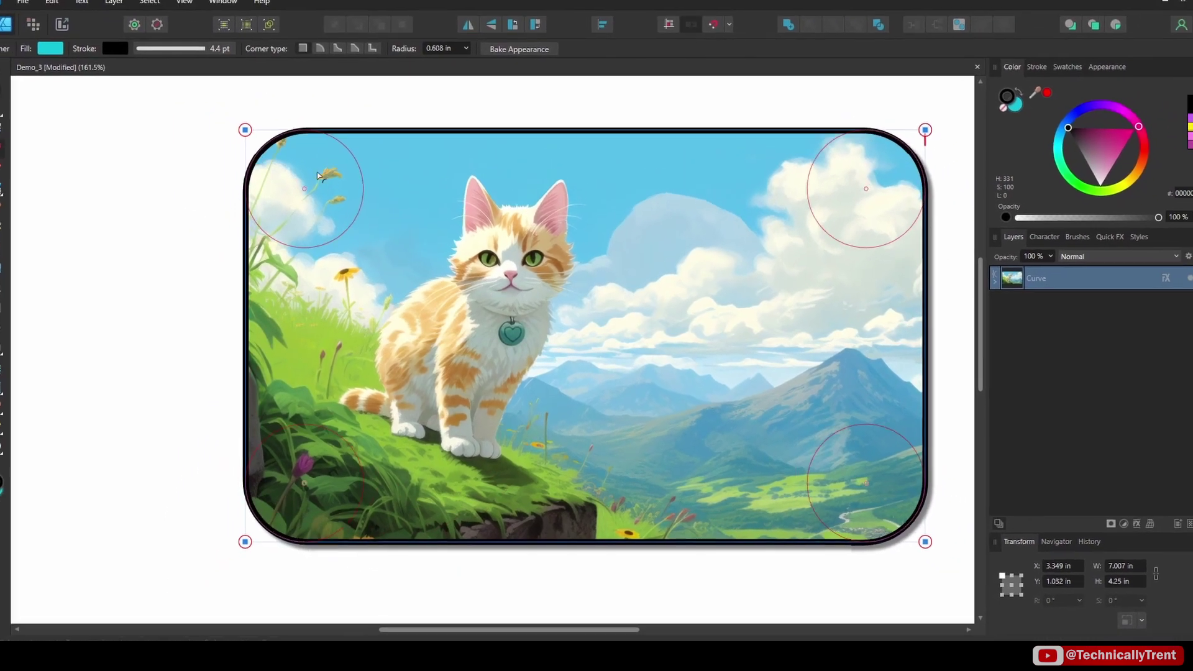
Drag the corner handle to resize the chamfered corners on the framed cat image
mouse_move(319, 179)
left_mouse_down()
mouse_move(390, 222)
mouse_move(325, 169)
left_mouse_up()
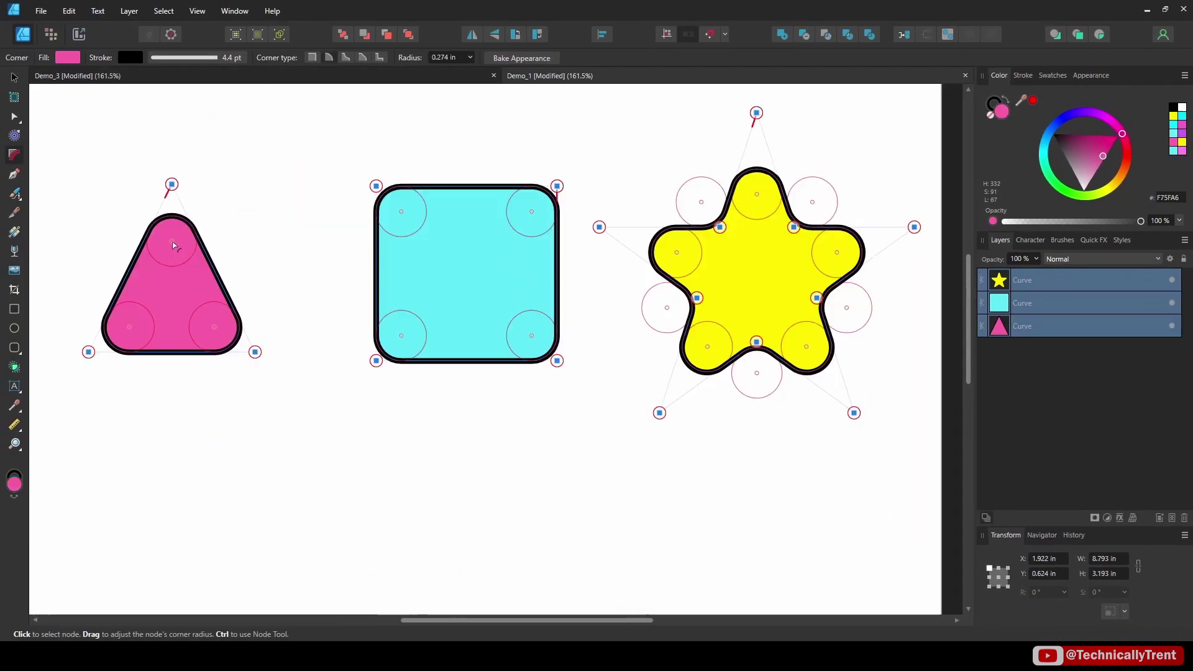
mouse_move(173, 240)
left_mouse_down()
mouse_move(176, 256)
mouse_move(178, 231)
left_mouse_up()
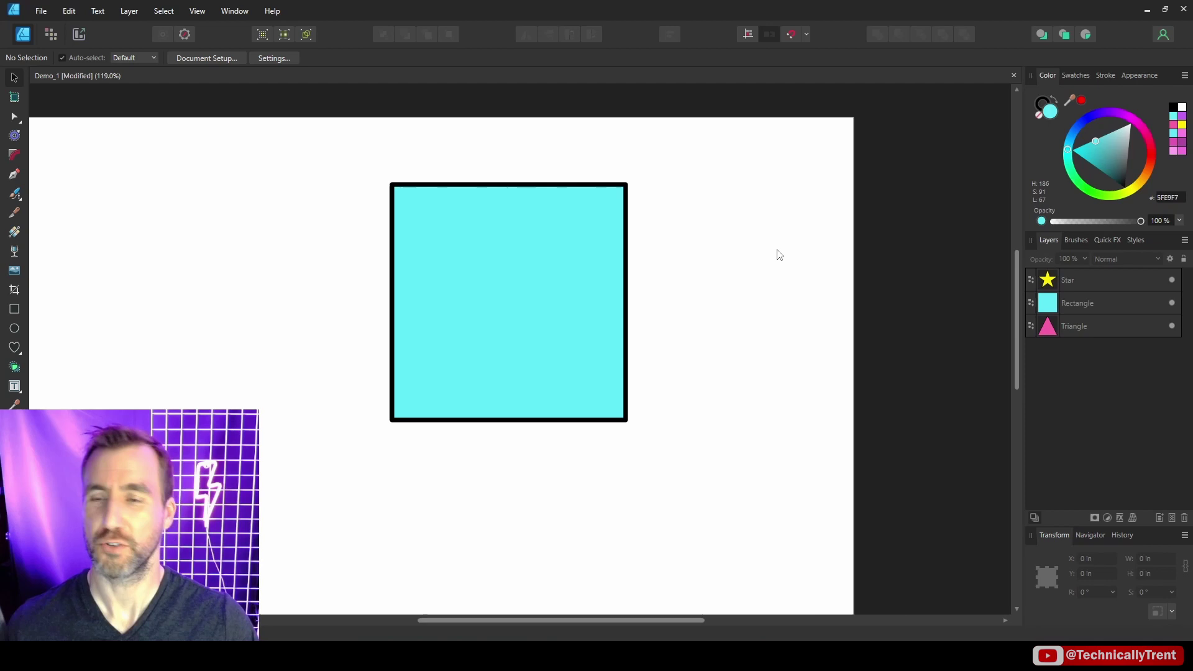
Move the cyan square up and right and give it larger rounded corners
left_click(555, 230)
left_click_drag(519, 230, 575, 215)
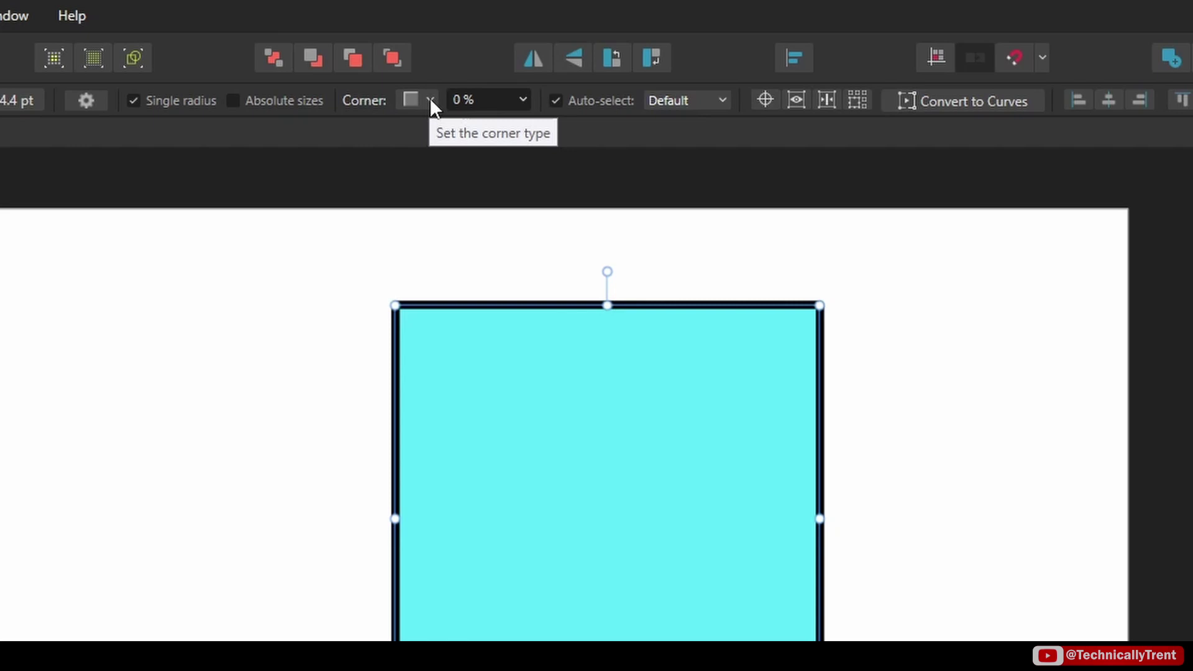
left_click(430, 99)
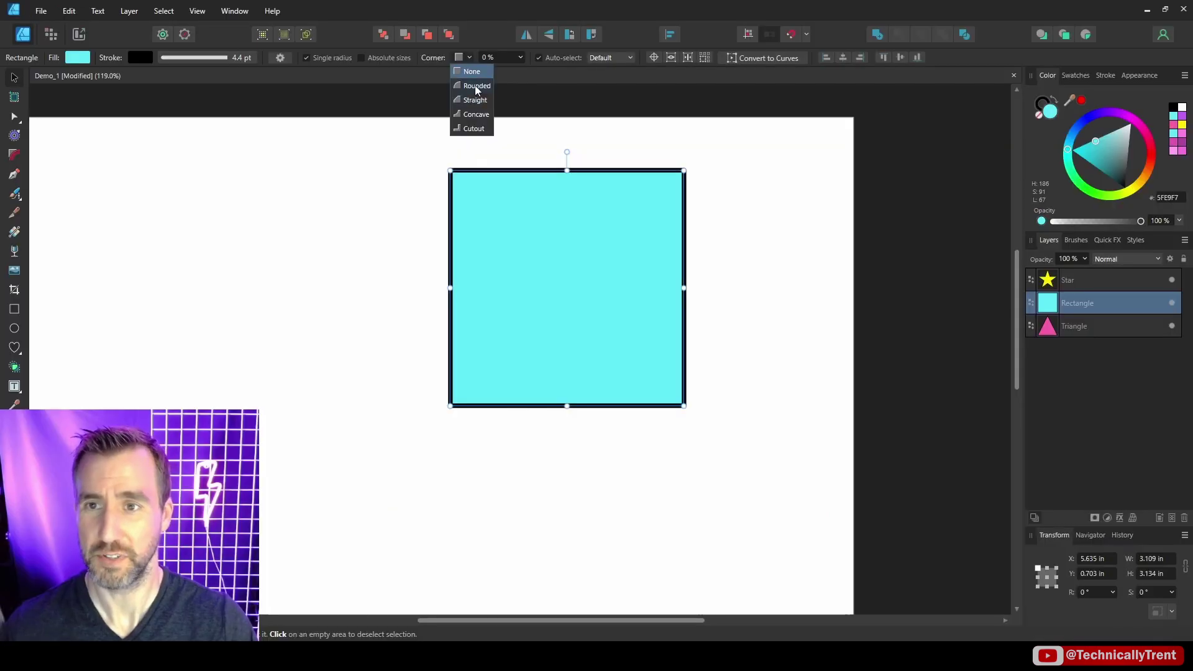
left_click(463, 86)
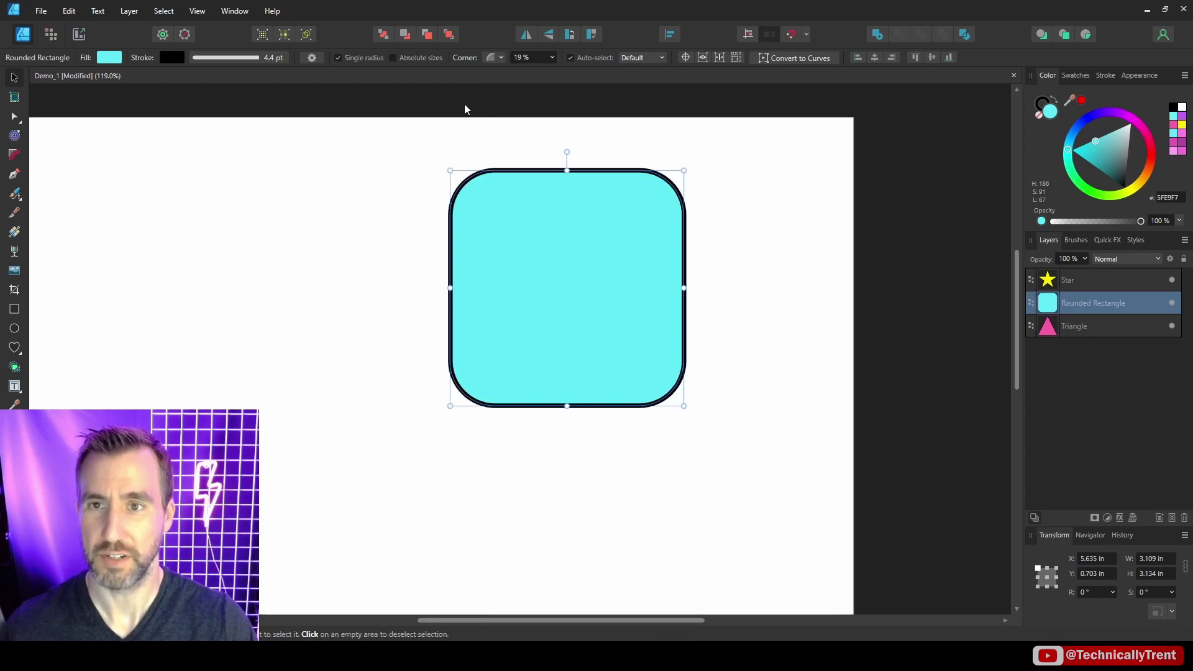
left_click(551, 57)
mouse_move(557, 73)
left_mouse_down()
mouse_move(598, 77)
mouse_move(566, 72)
left_mouse_up()
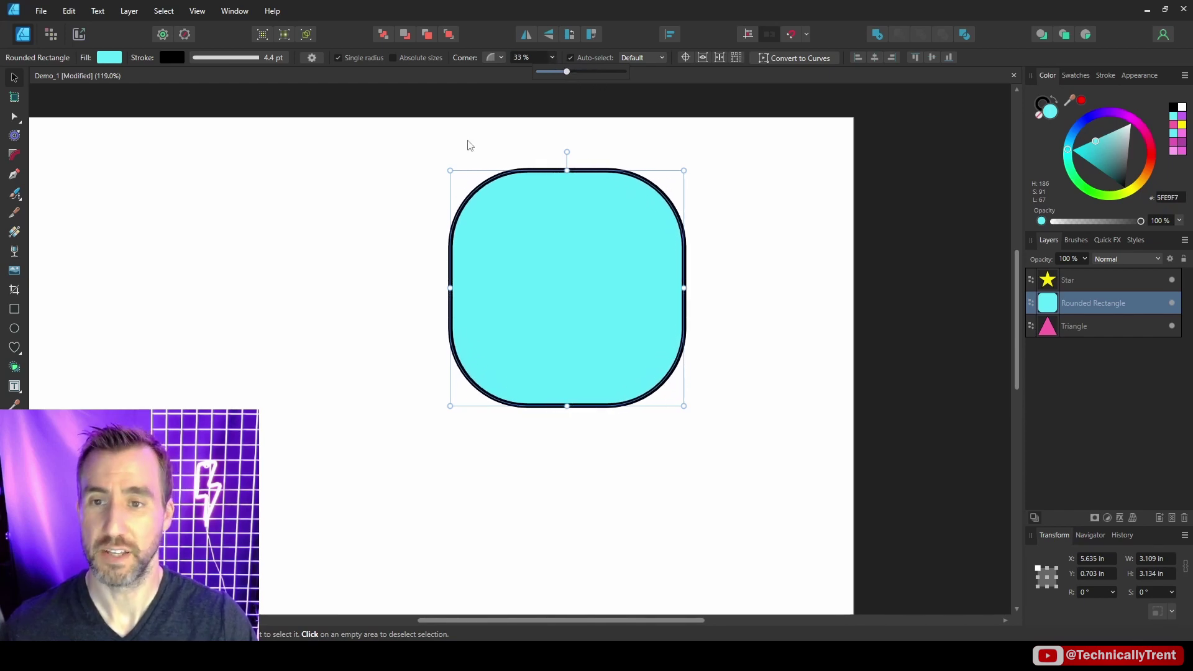
left_click(501, 57)
Switch the square to straight cut corners, sized down to 24%
left_click(501, 57)
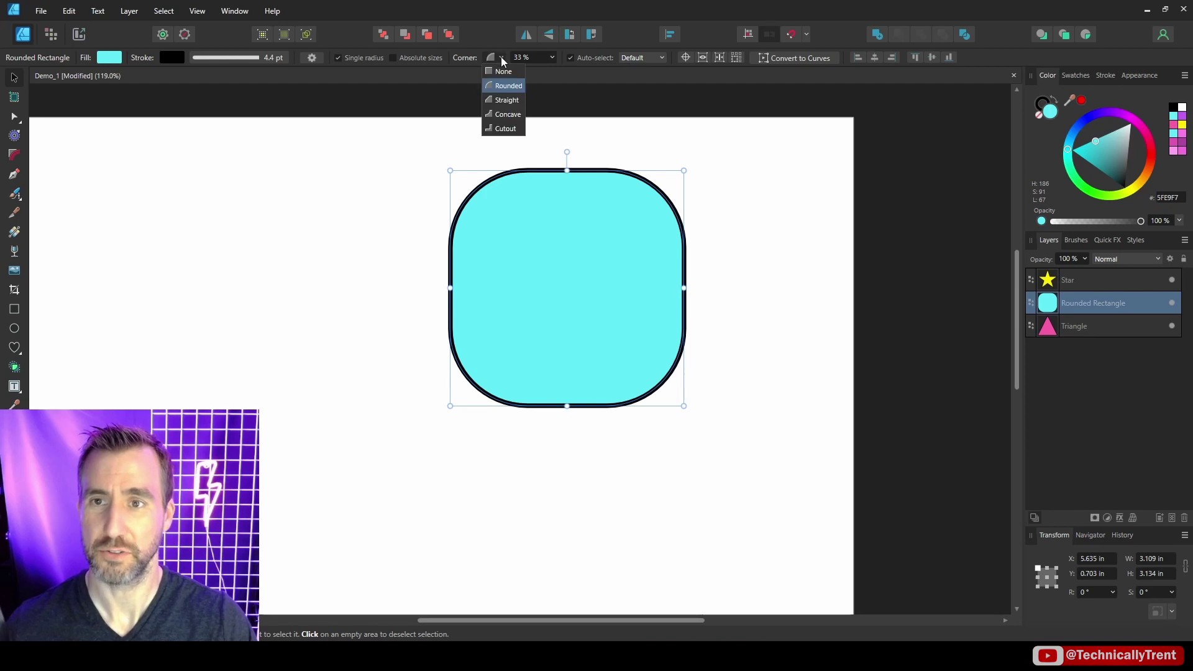
left_click(503, 103)
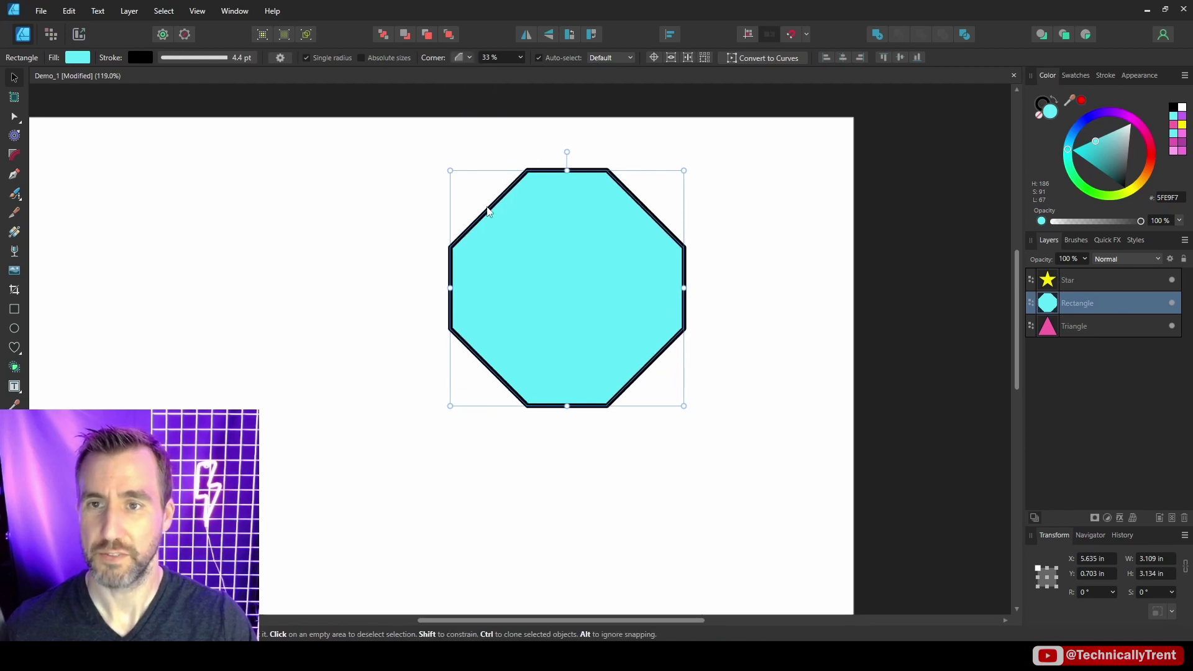
left_click(522, 57)
mouse_move(522, 74)
left_mouse_down()
mouse_move(541, 72)
mouse_move(513, 73)
left_mouse_up()
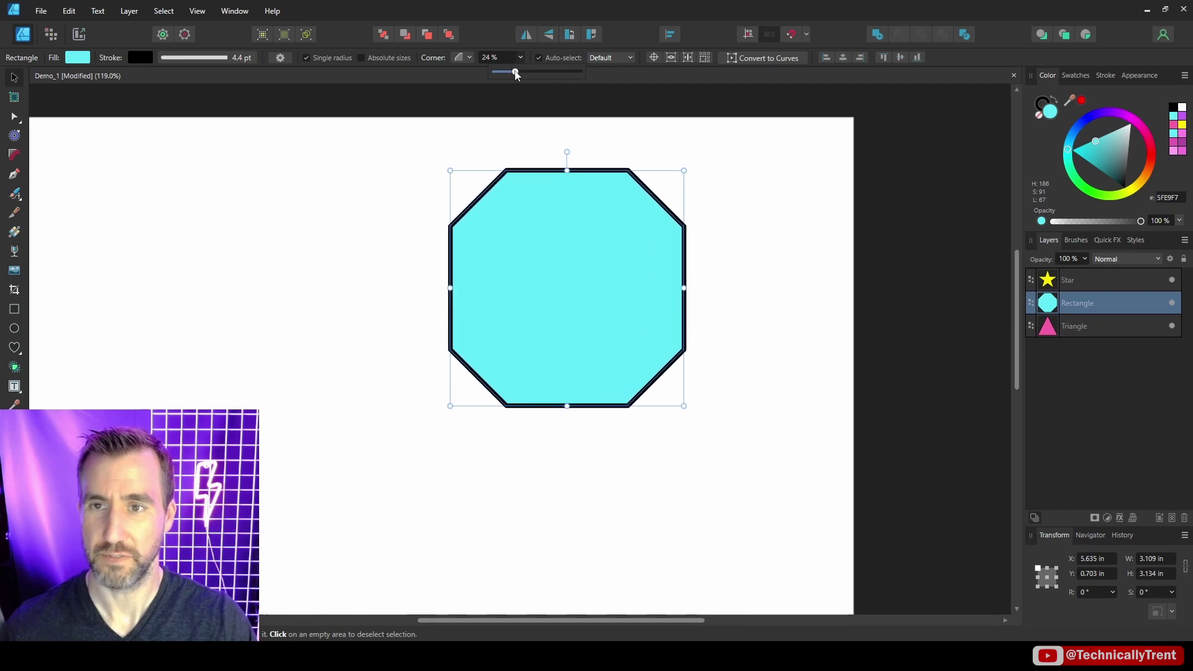
left_click(461, 57)
Try enlarged concave corners, then square cutout corners on the cyan square
left_click(470, 115)
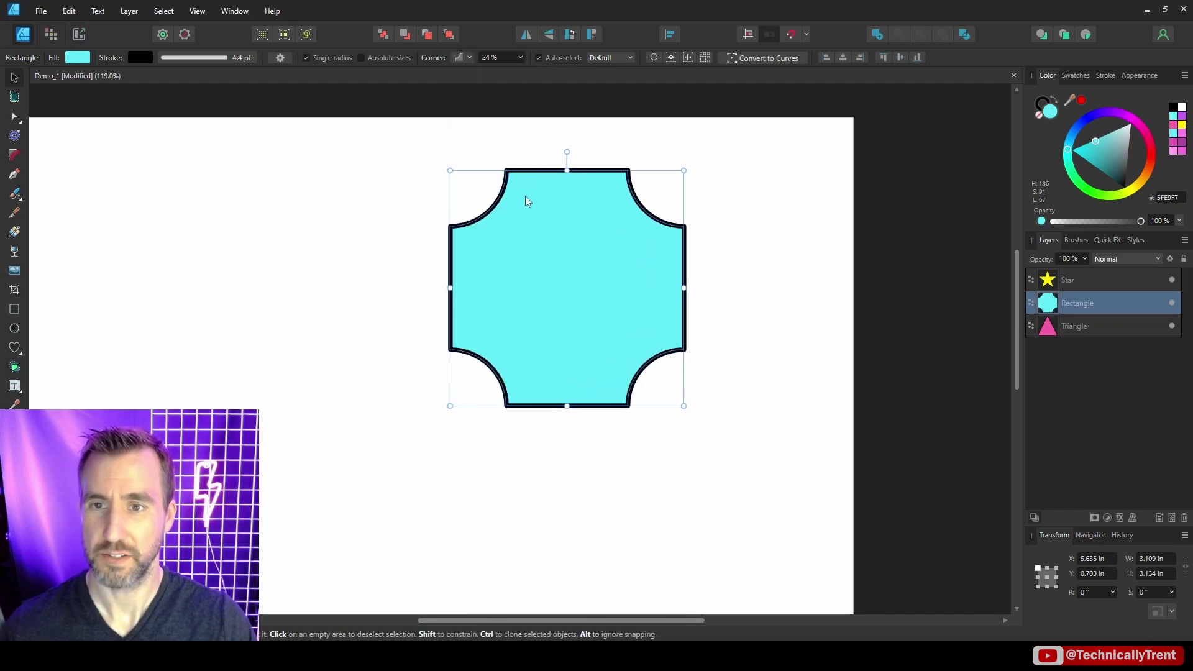
left_click(521, 57)
mouse_move(521, 73)
left_mouse_down()
mouse_move(548, 74)
mouse_move(519, 73)
mouse_move(529, 73)
left_mouse_up()
left_click(462, 58)
left_click(473, 129)
left_click(521, 57)
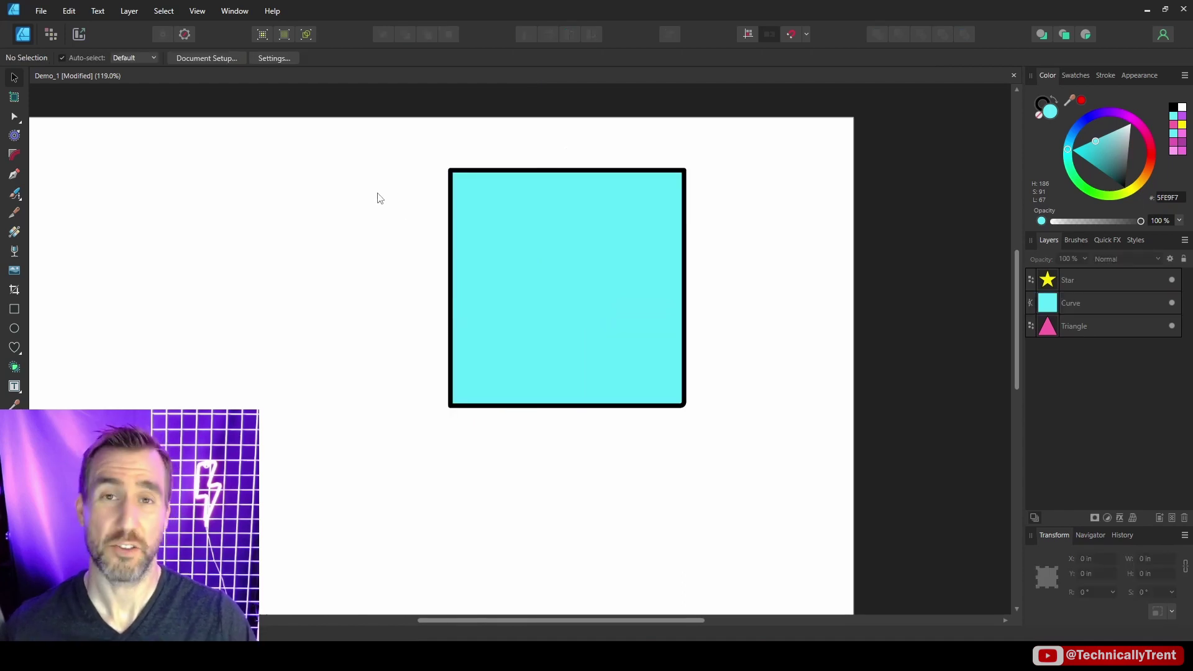
Select the cyan square with the Corner Tool and marquee its top-left node
left_click(457, 177)
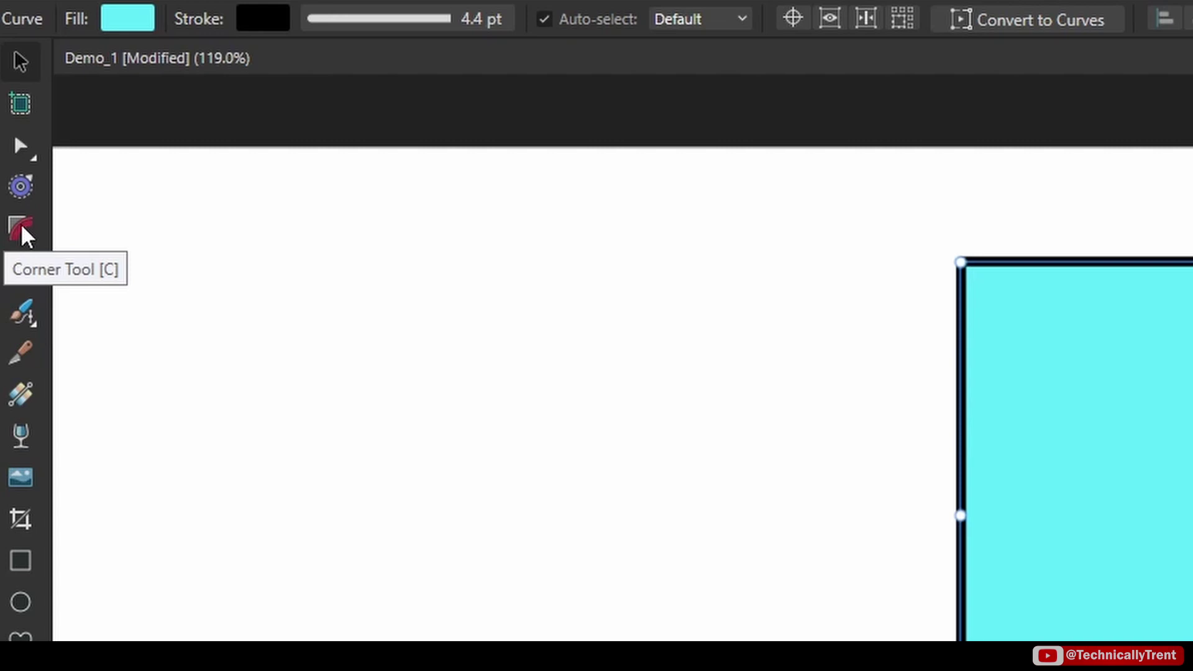
left_click(21, 235)
left_click_drag(925, 218, 1047, 337)
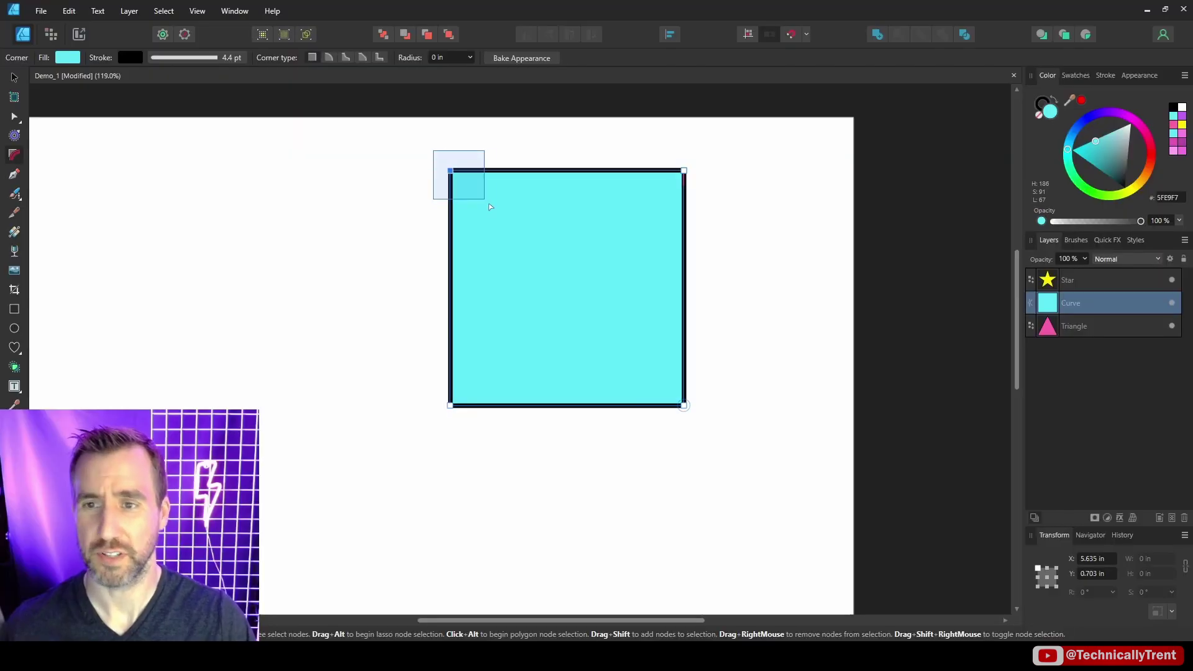
left_click_drag(490, 207, 490, 207)
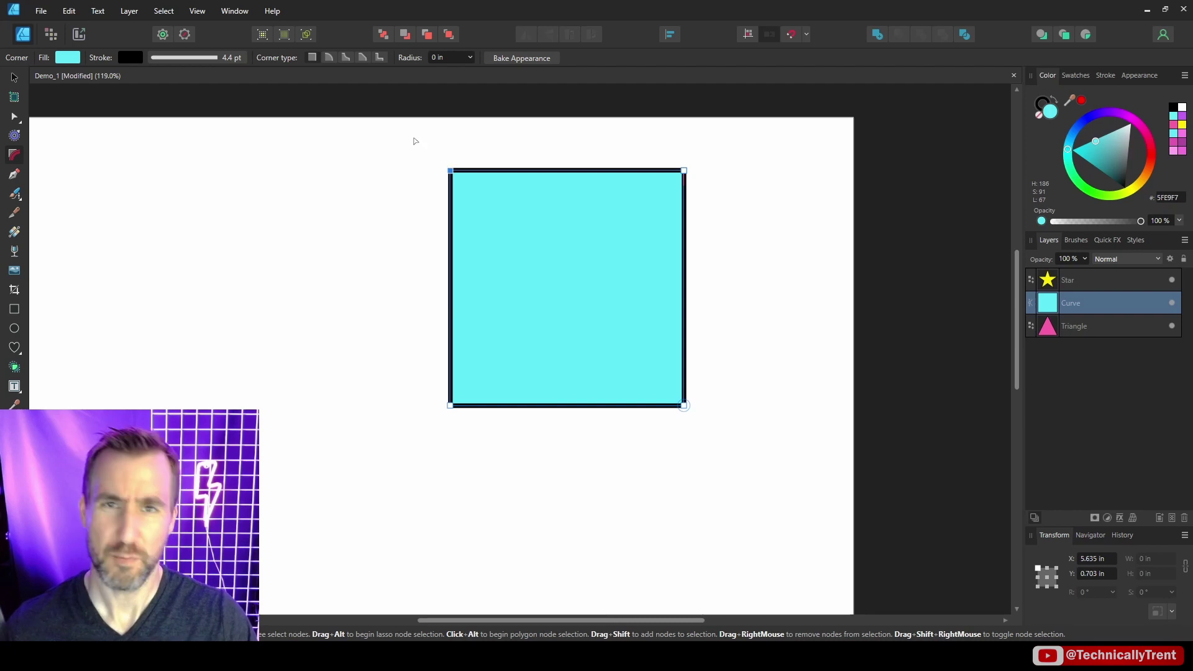
left_click_drag(422, 154, 473, 193)
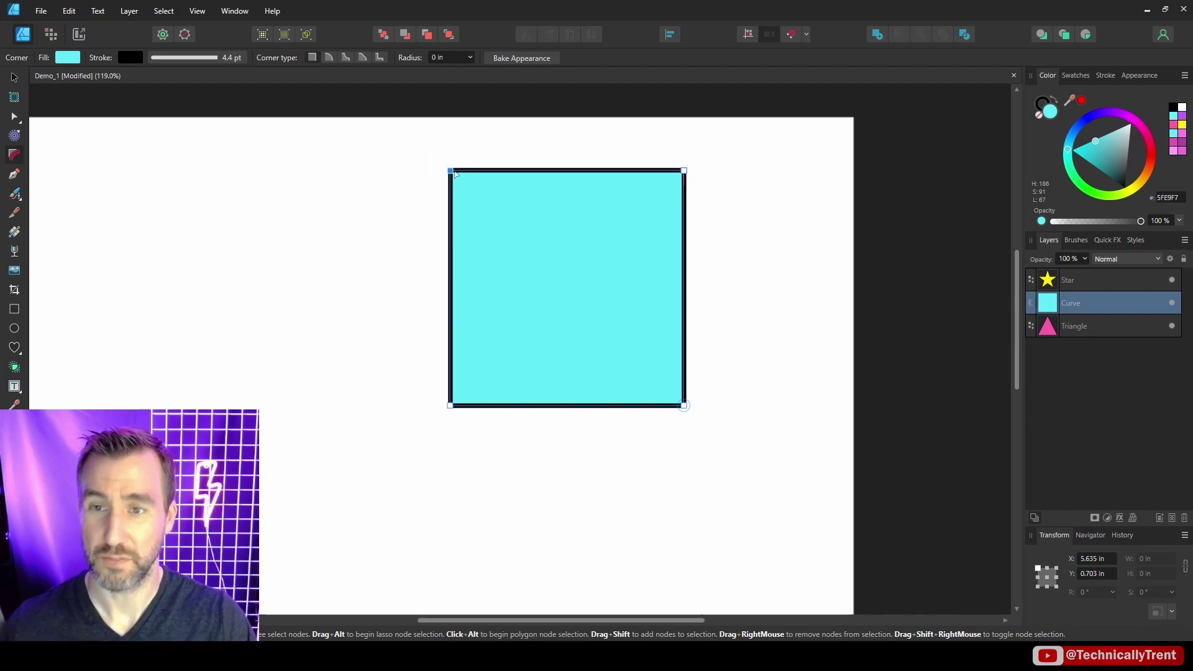
left_click(330, 59)
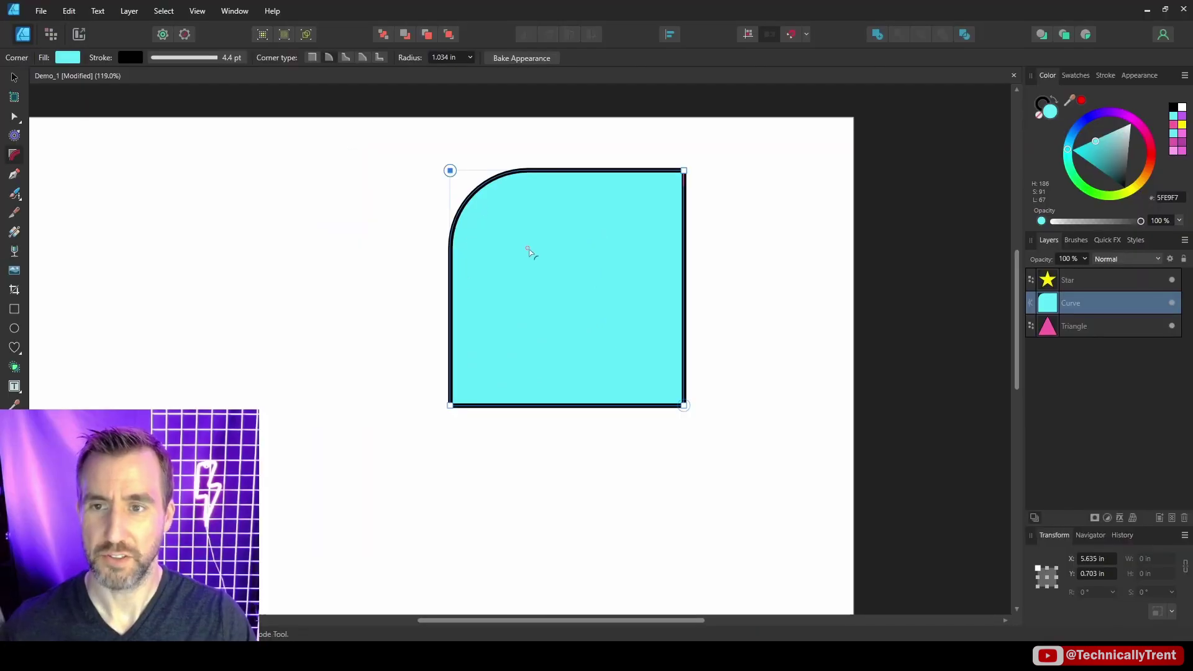
left_click_drag(522, 240, 570, 221)
left_click_drag(686, 174, 640, 217)
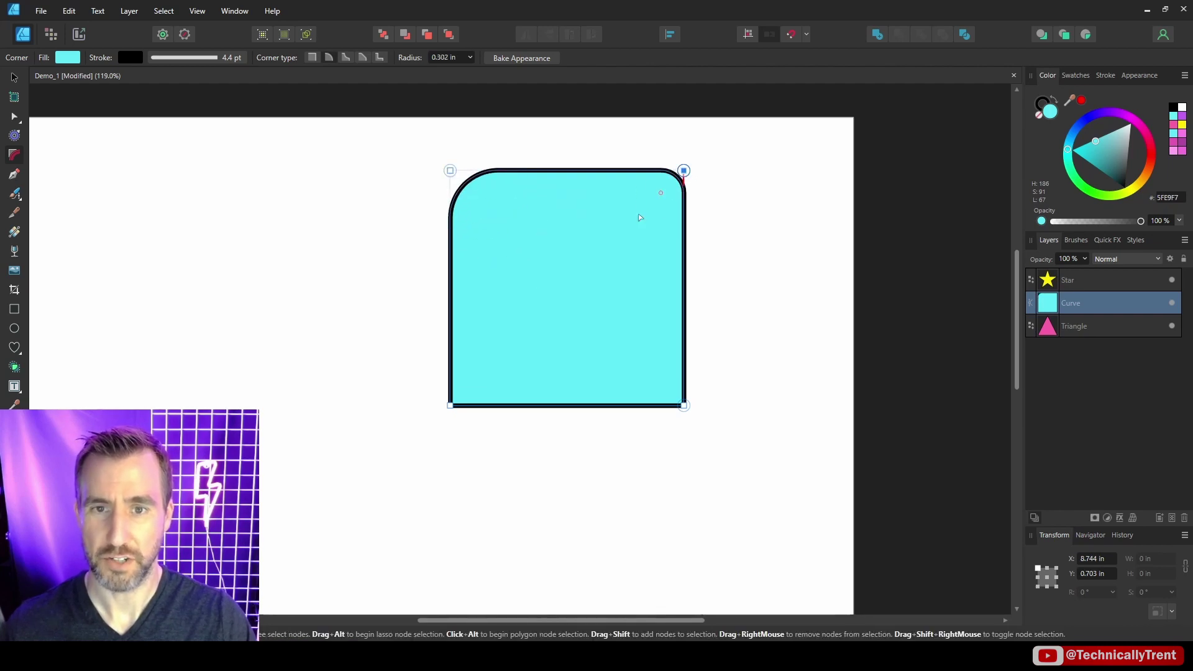
left_click_drag(450, 405, 491, 357)
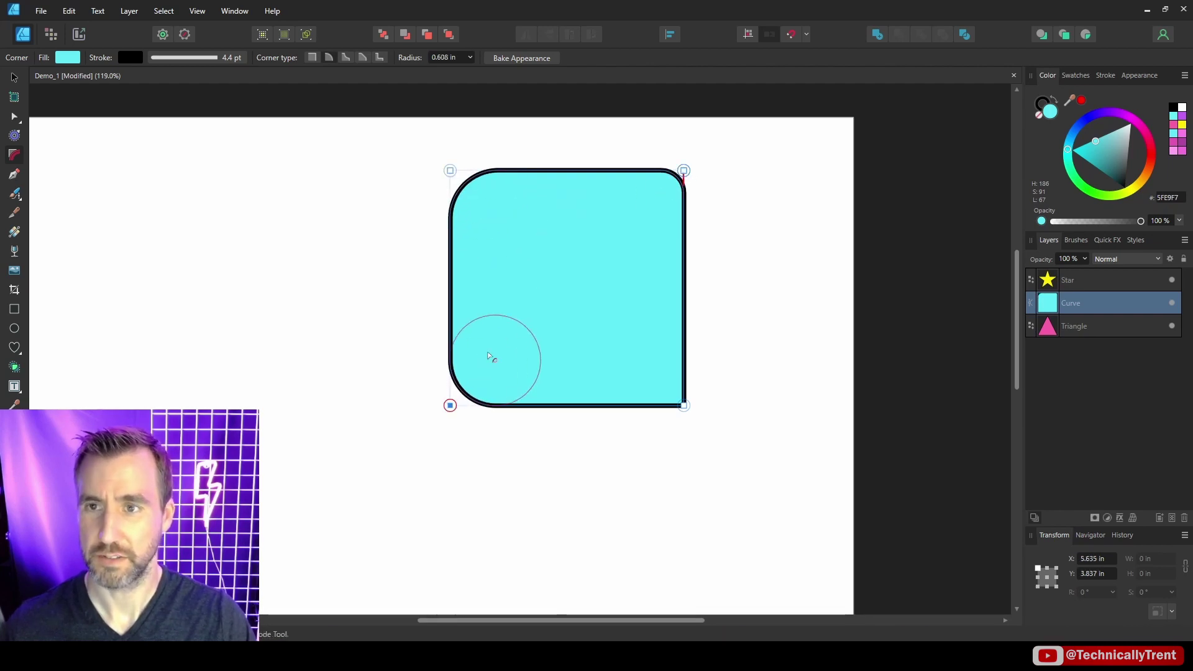
left_click(379, 57)
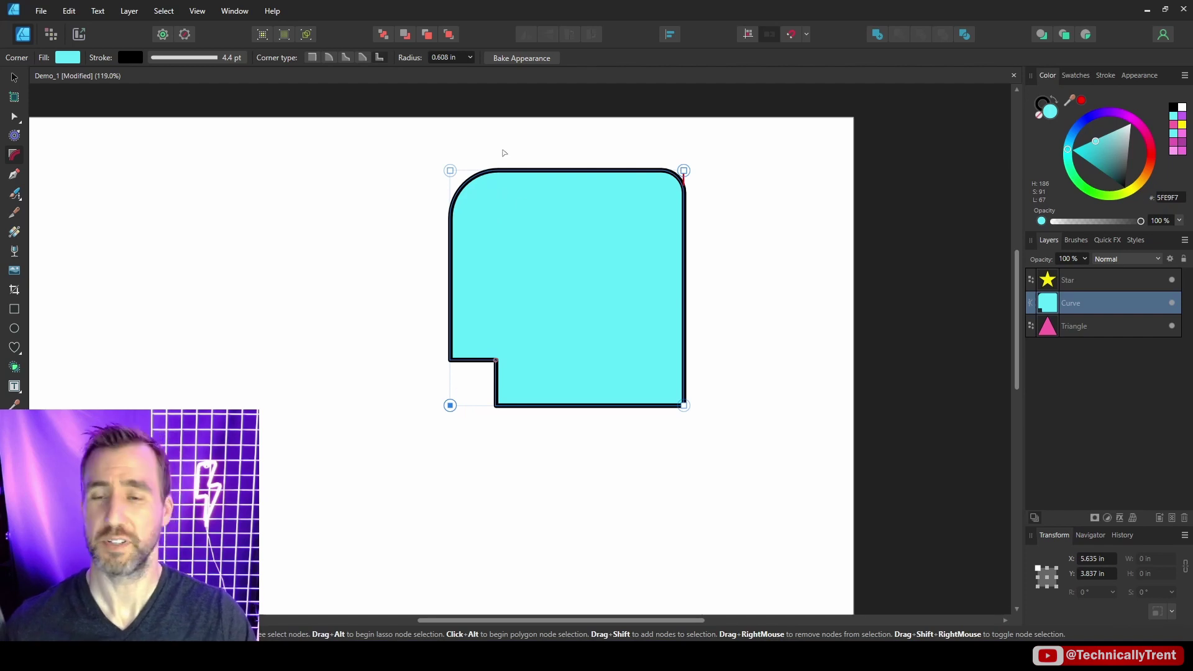
left_click_drag(405, 140, 770, 455)
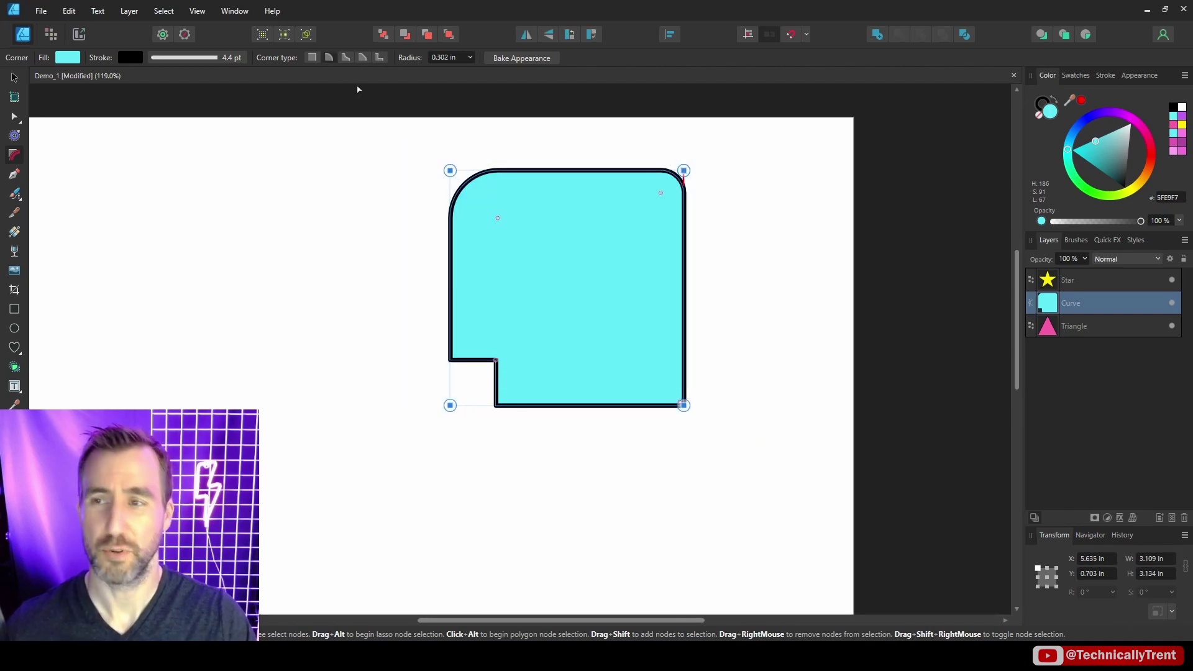
Reset the square to sharp corners, then make all four corners concave at 0.608 in
left_click(313, 57)
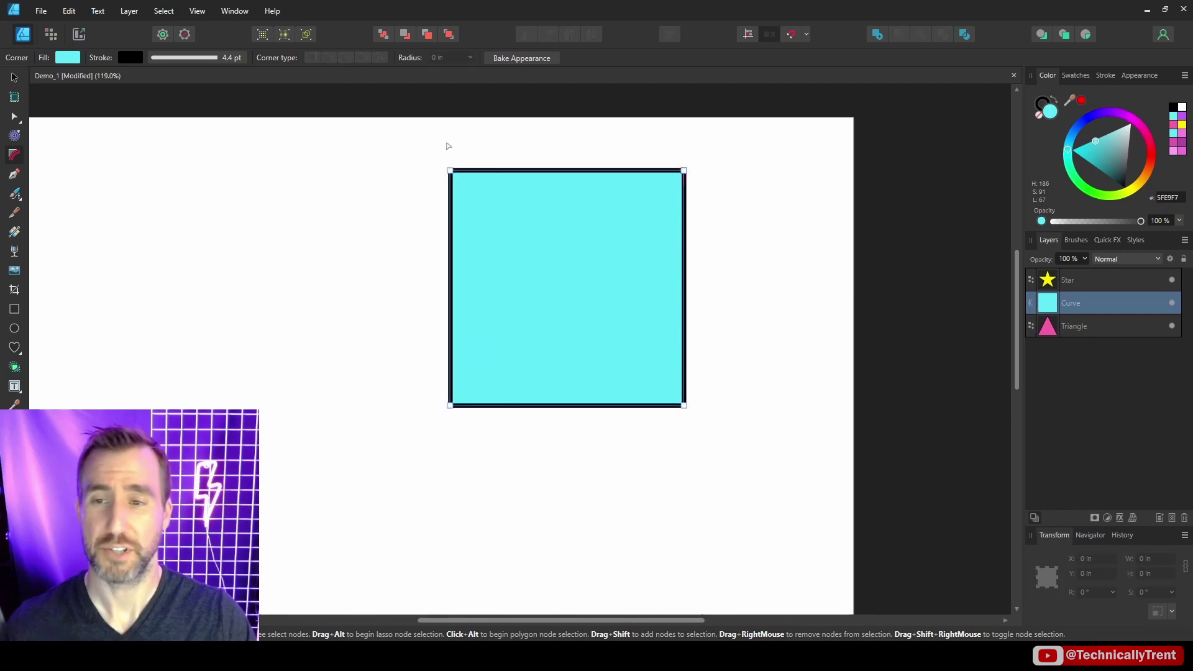
left_click_drag(417, 142, 712, 425)
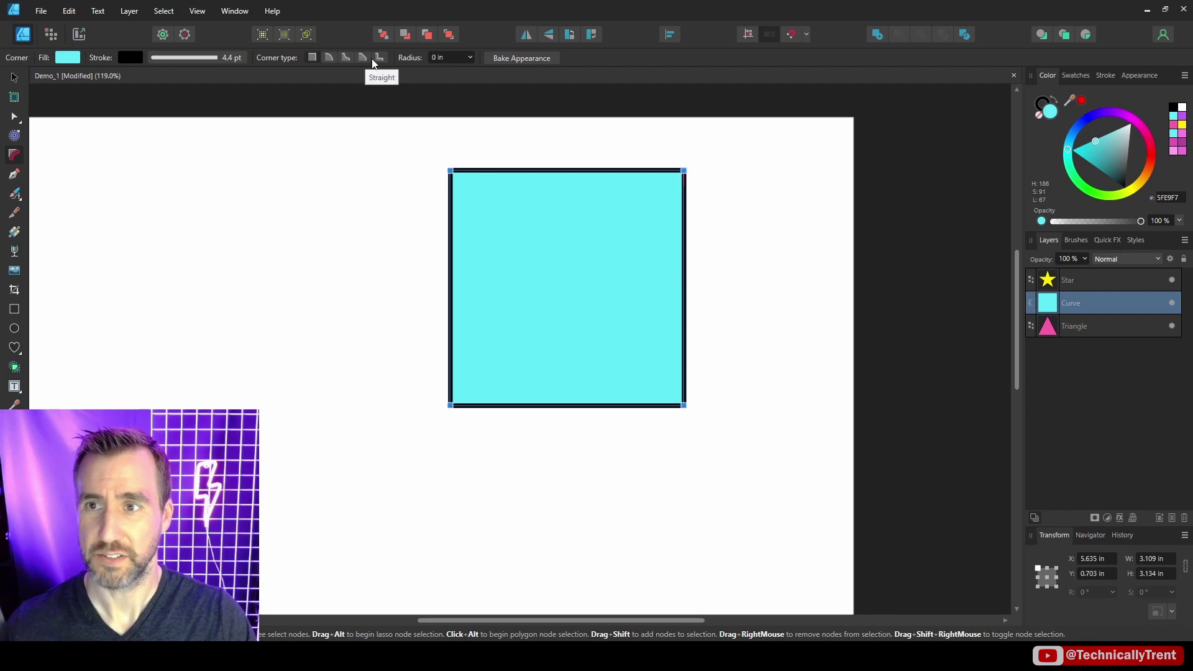
left_click(347, 58)
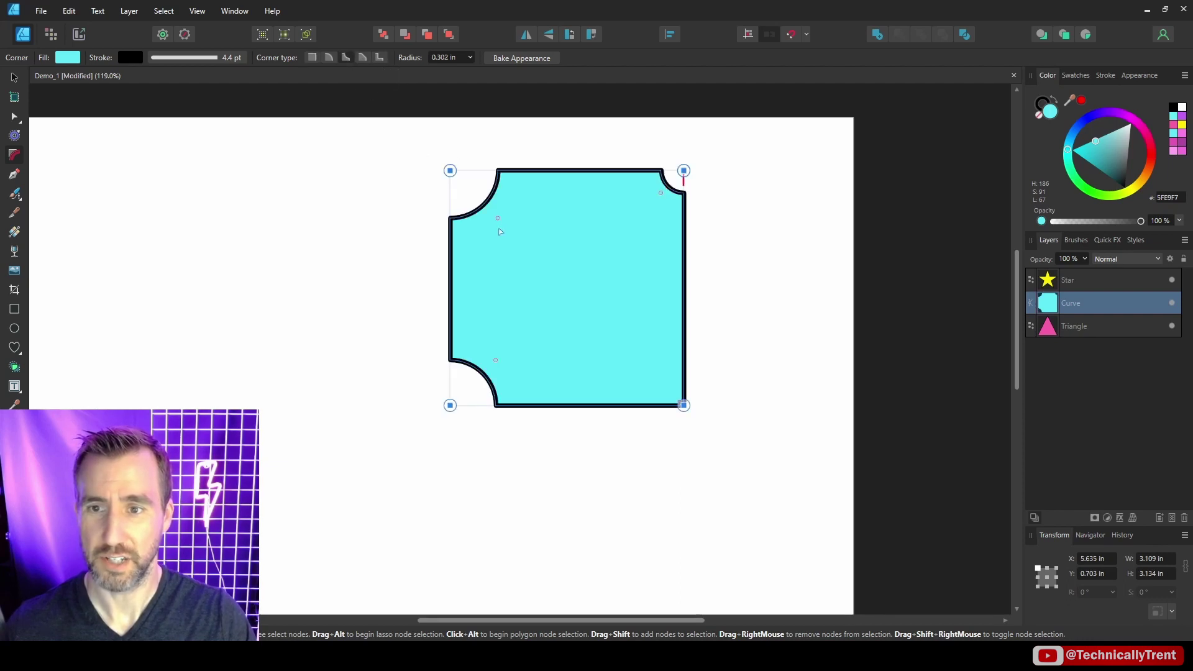
mouse_move(500, 221)
left_mouse_down()
mouse_move(516, 235)
mouse_move(505, 212)
left_mouse_up()
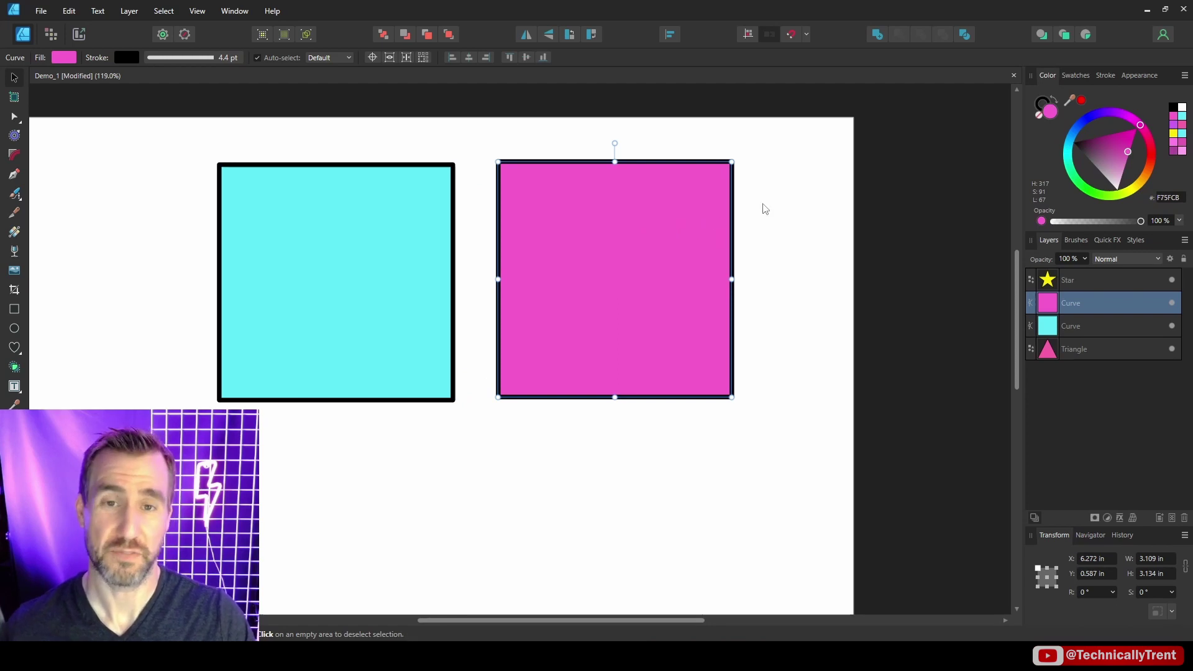
Select both squares' corners and give them matching concave corners of the same size
left_click(398, 177, "shift")
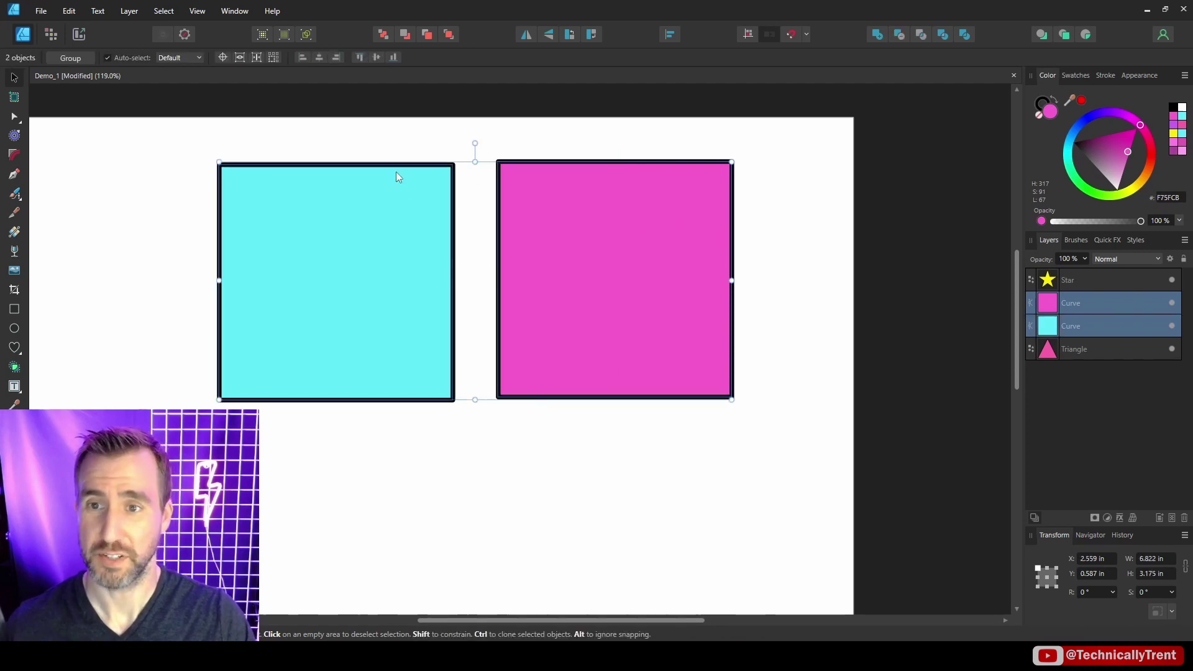
left_click(14, 155)
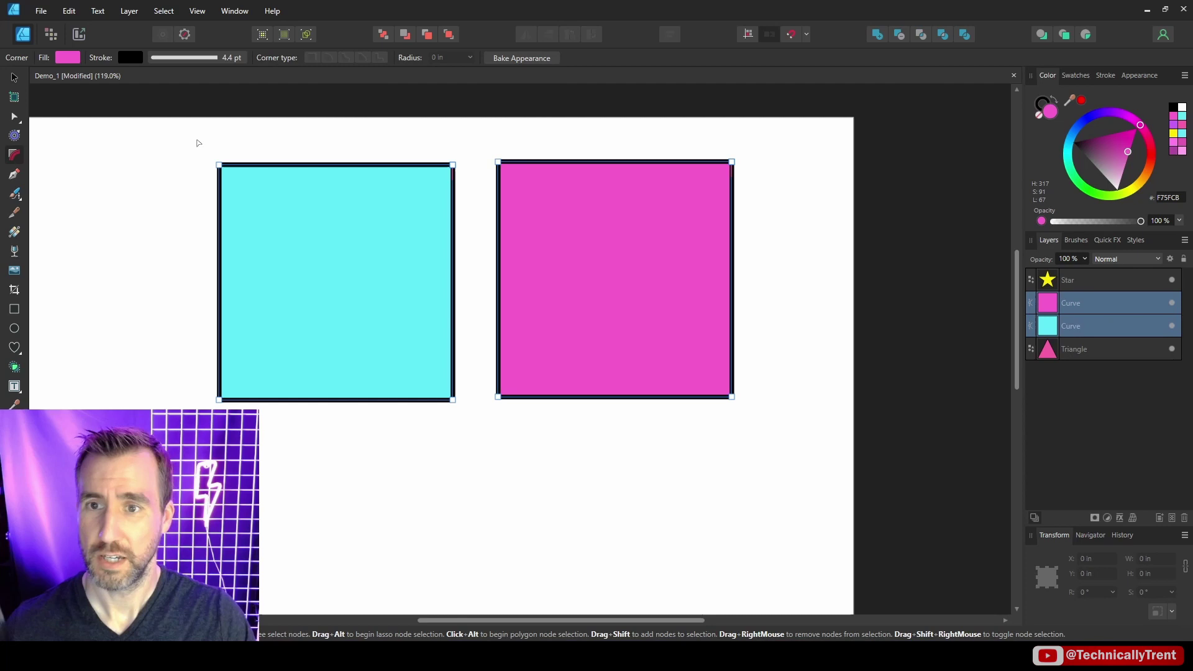
mouse_move(194, 138)
left_mouse_down()
mouse_move(599, 302)
mouse_move(790, 434)
left_mouse_up()
left_click(346, 57)
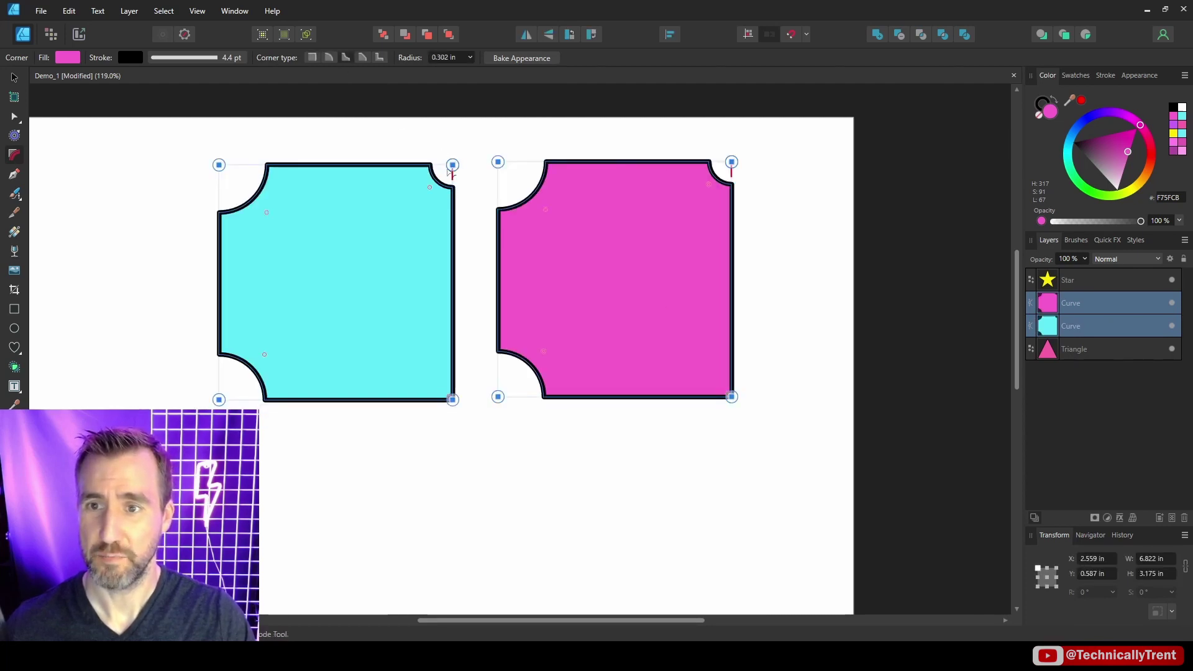
left_click_drag(453, 165, 417, 188)
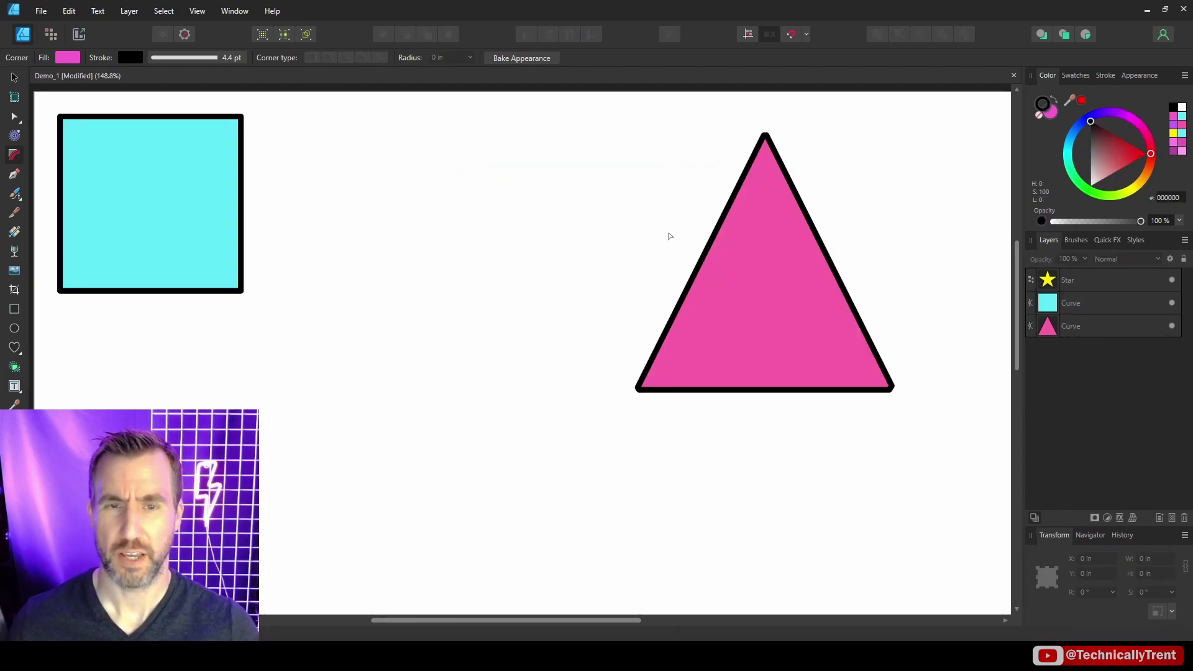
Select the magenta triangle and enlarge the corners on all three of its points
left_click(716, 231)
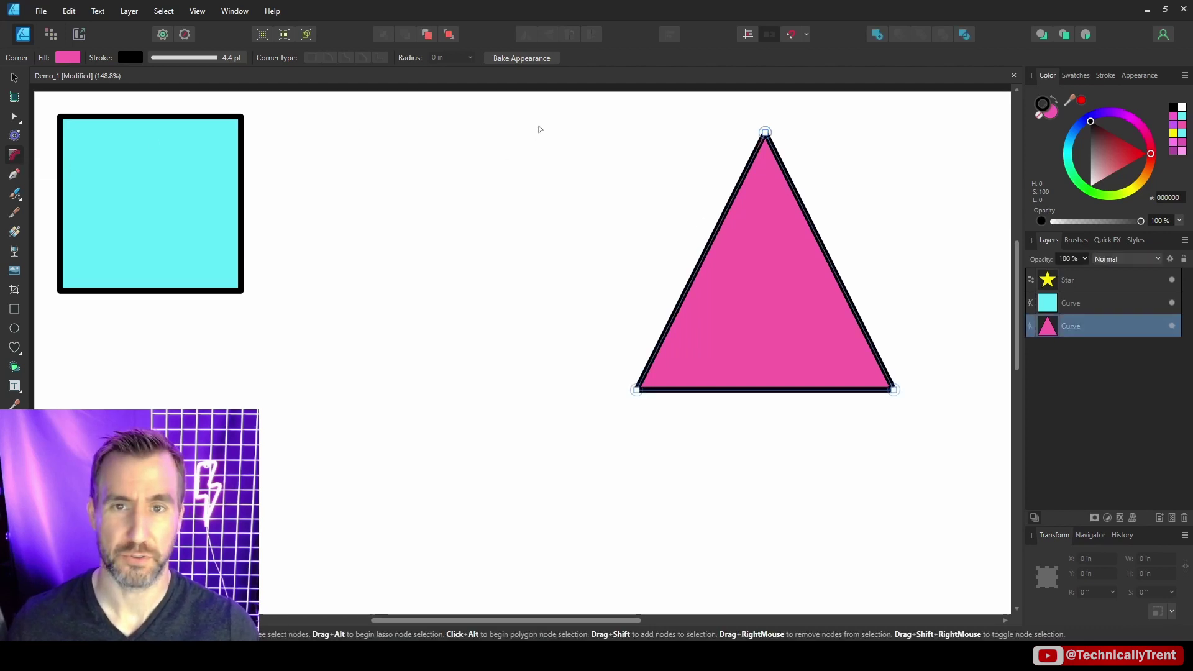
left_click_drag(545, 109, 960, 418)
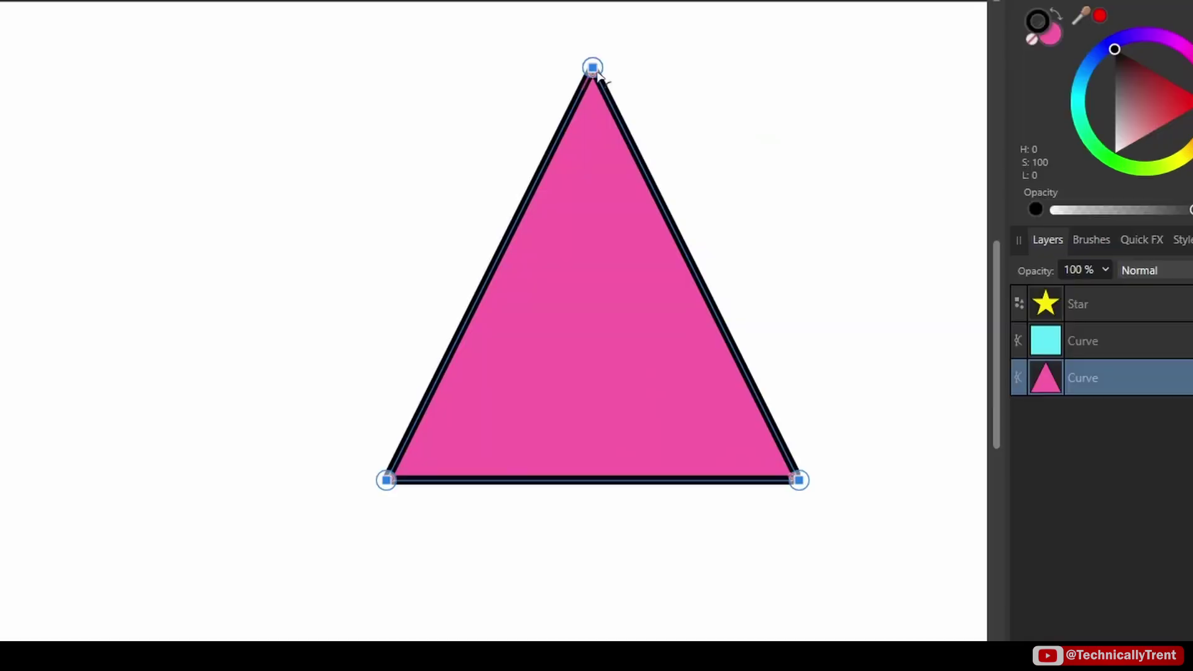
left_click_drag(765, 132, 767, 202)
left_click_drag(594, 176, 596, 187)
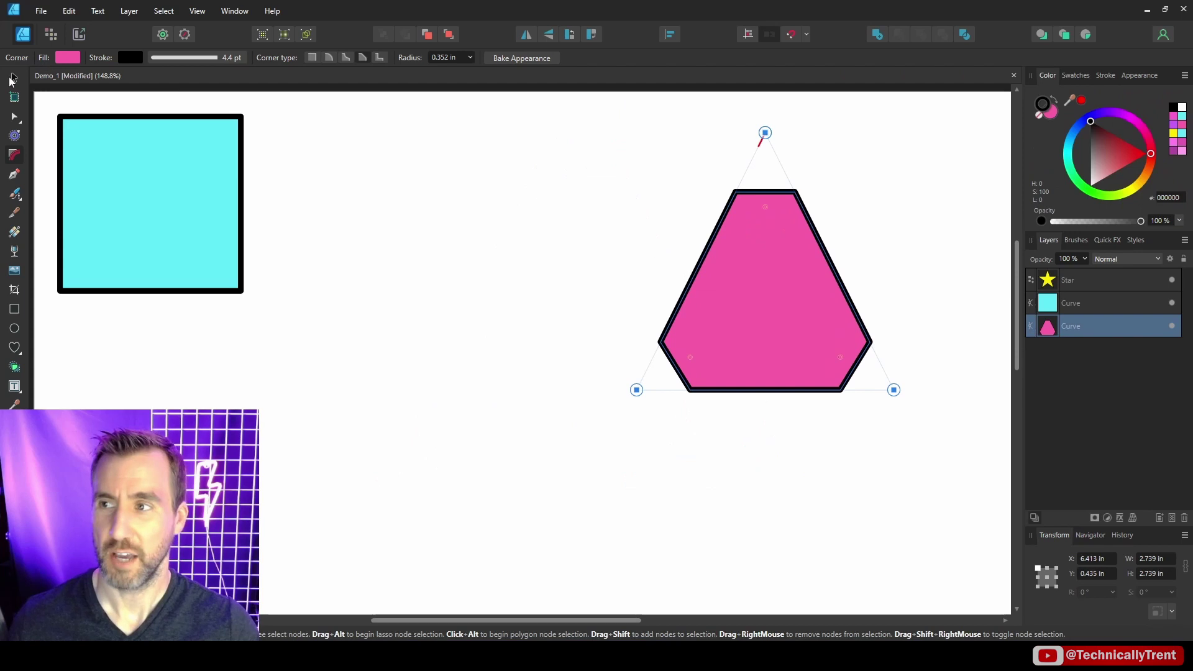
Select the pink shape as a whole object and remove its outline
left_click(13, 78)
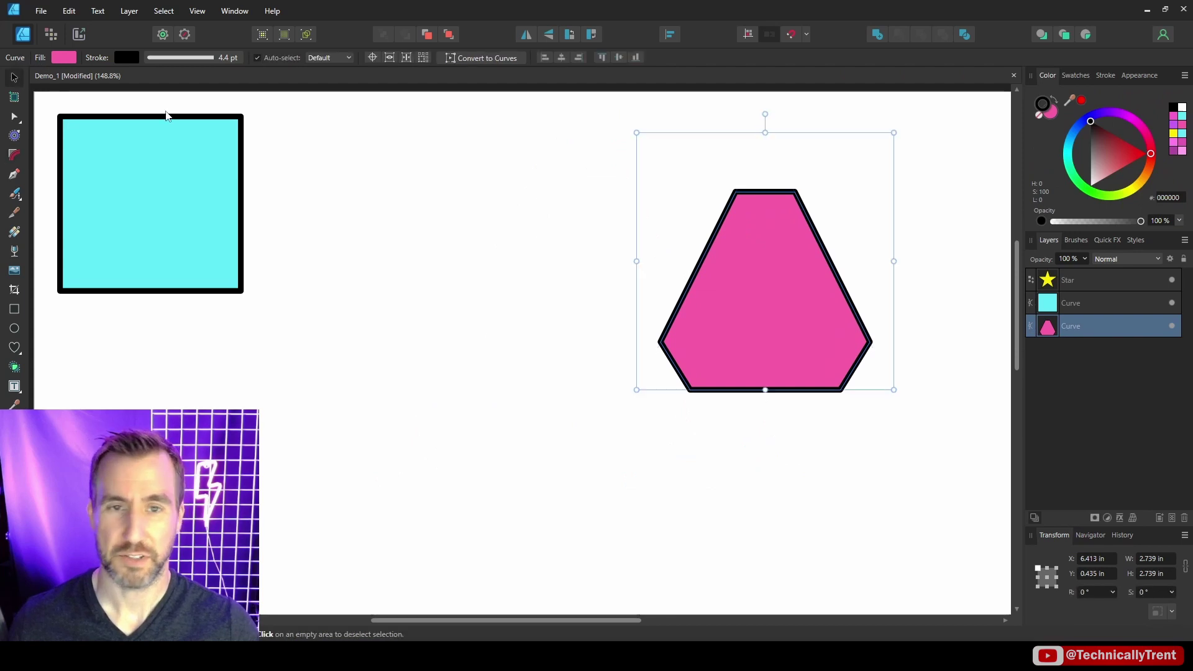
left_click(621, 280)
left_click(775, 289)
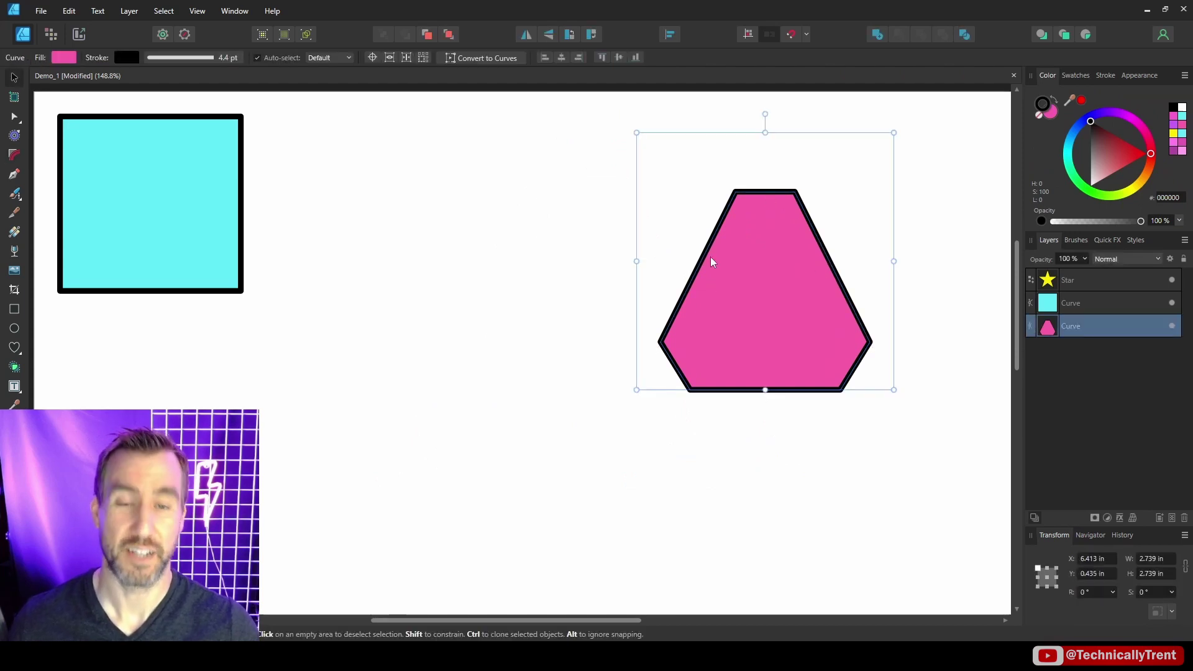
left_click(1041, 116)
left_click(634, 320)
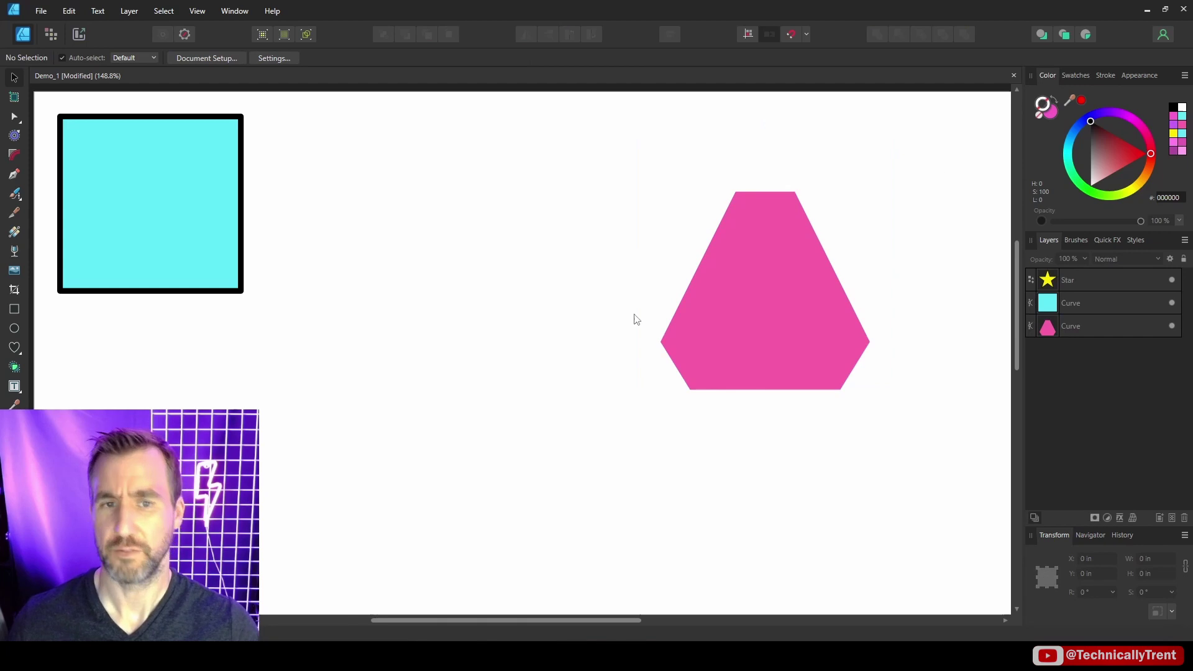
left_click(806, 250)
Restore the pink shape's black outline and change its style to dashed
key("c")
left_click(1106, 76)
left_click(1079, 96)
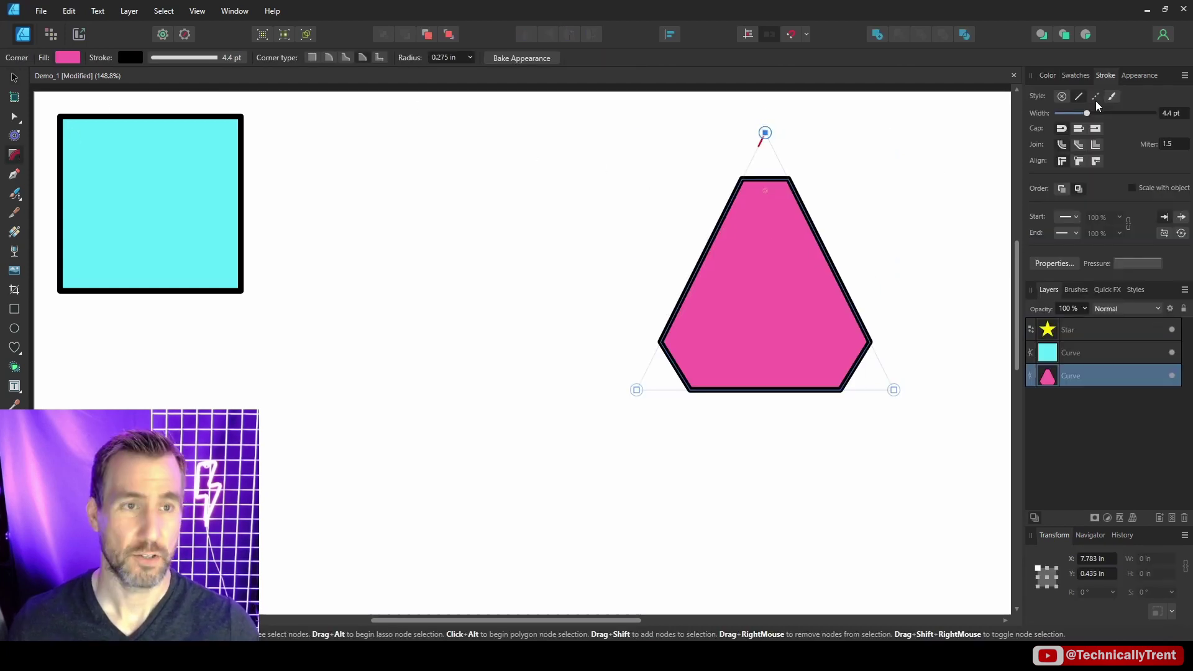
left_click(1096, 98)
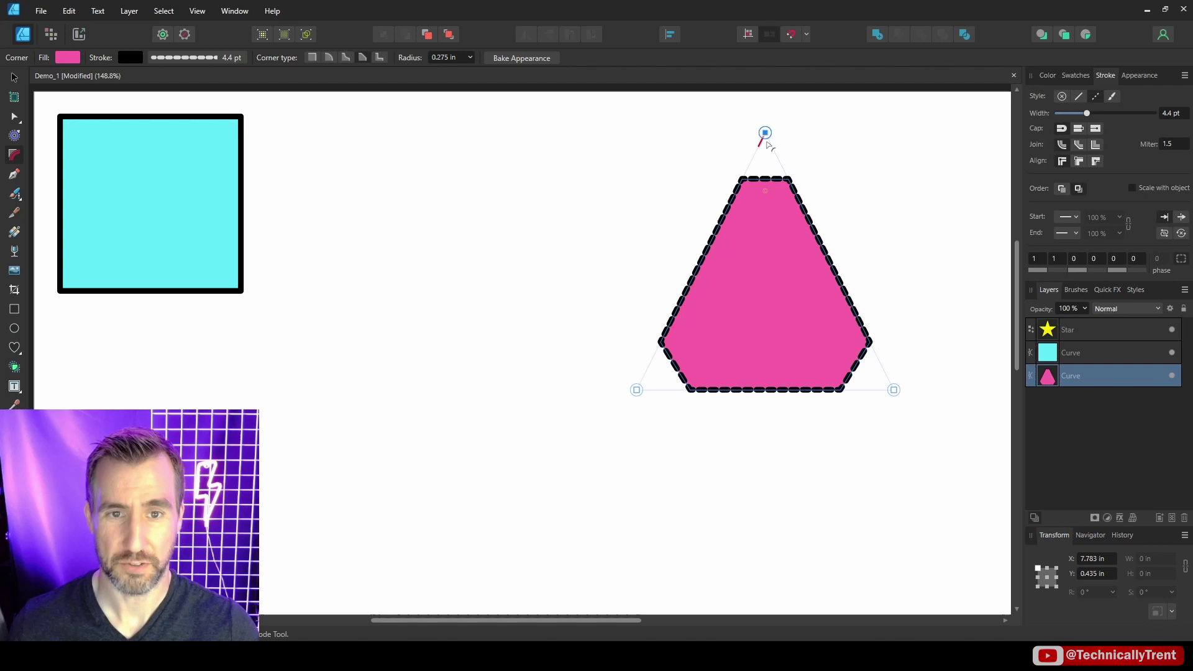
Marquee-select every point of the yellow star and increase the corner radius on all of them
left_click_drag(769, 145, 766, 135)
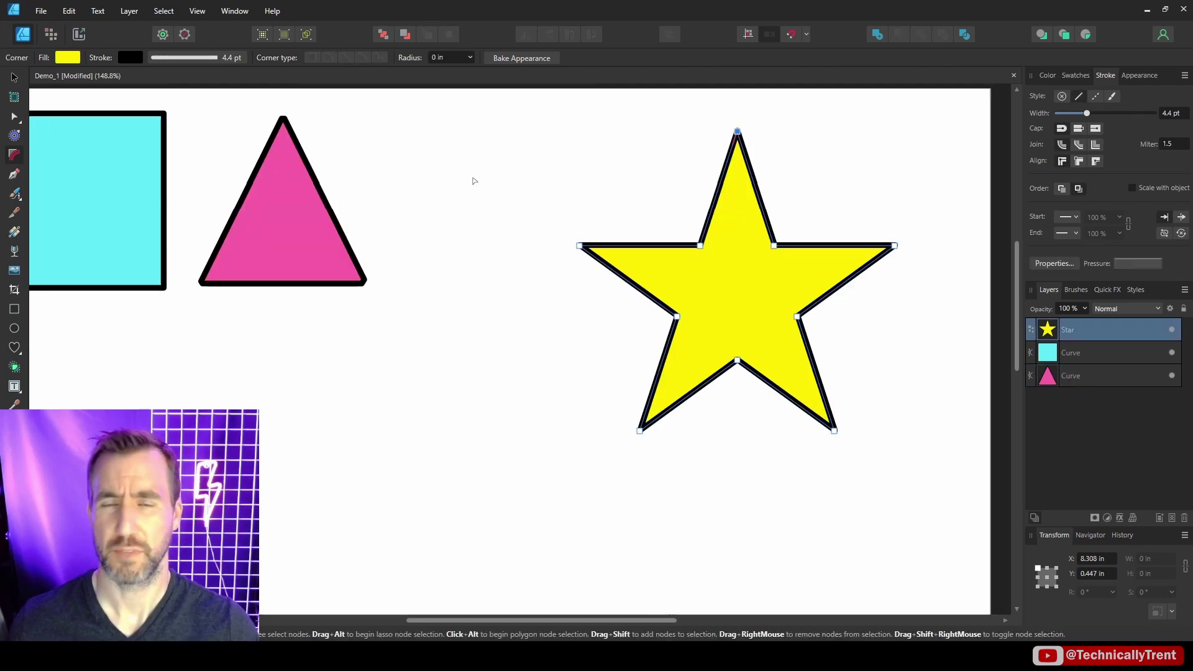
left_click_drag(523, 132, 961, 481)
left_click_drag(538, 107, 977, 496)
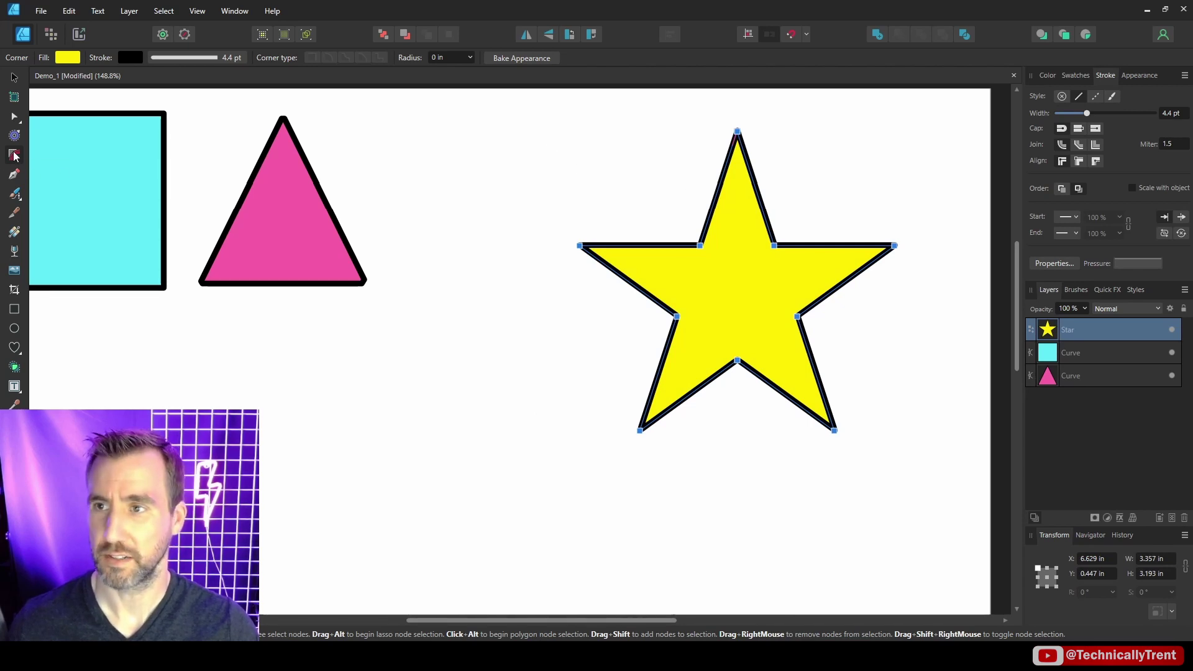
left_click_drag(737, 131, 734, 140)
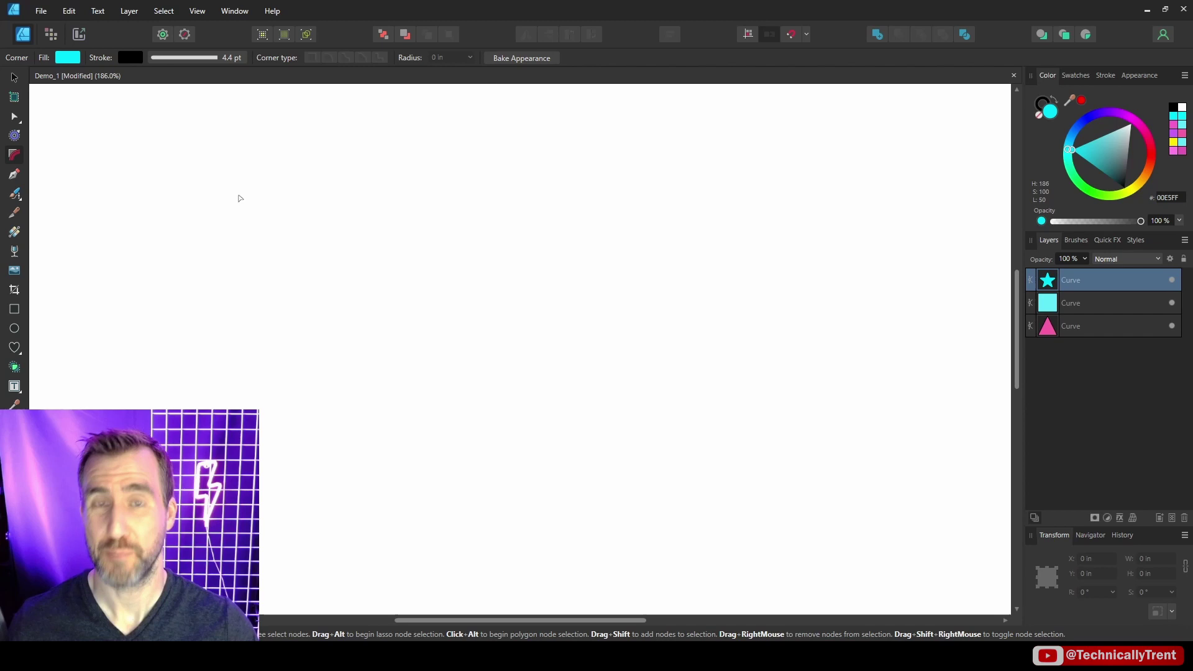
Draw a closed seven-point irregular polygon with the Pen Tool
left_click(14, 174)
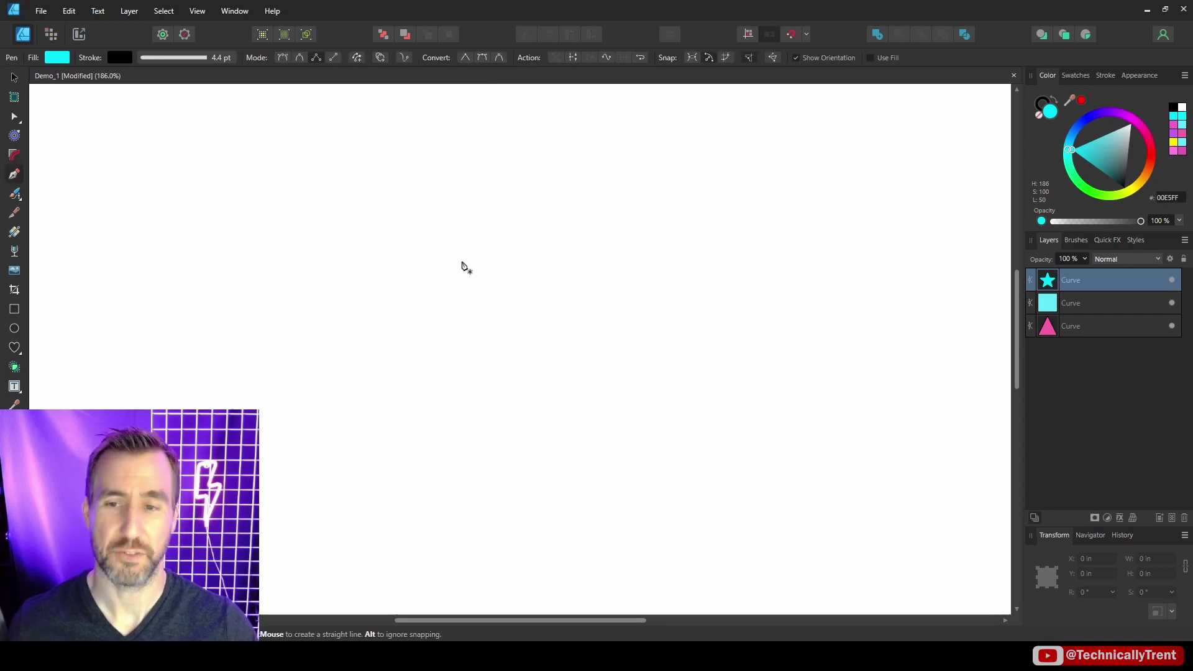
left_click(590, 156)
left_click(811, 285)
left_click(749, 426)
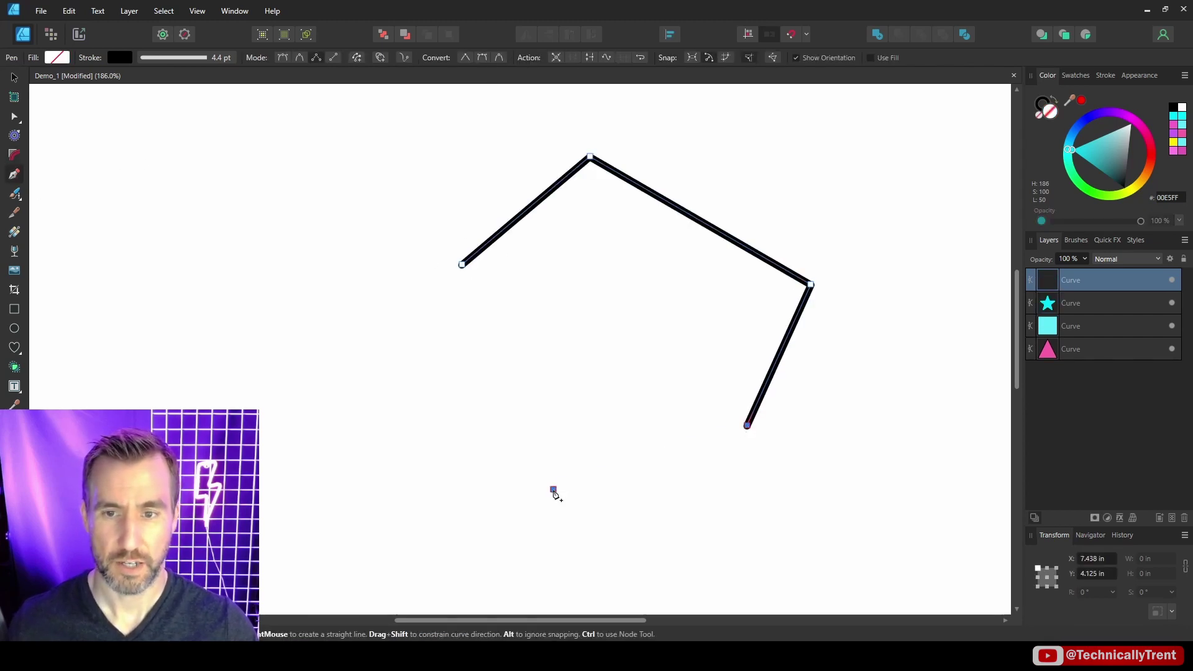
left_click(554, 489)
left_click(545, 363)
left_click(398, 361)
left_click(381, 203)
left_click(462, 264)
Round the new shape's top corner and chamfer its lower-right corner
key("c")
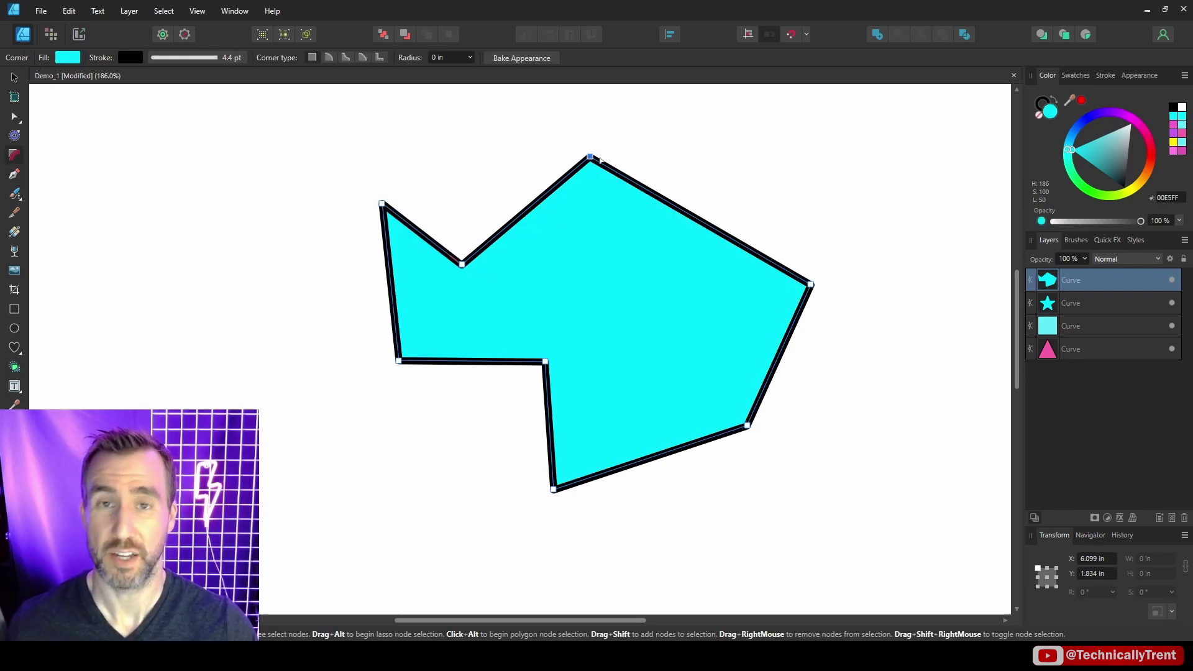
left_click_drag(589, 163, 609, 273)
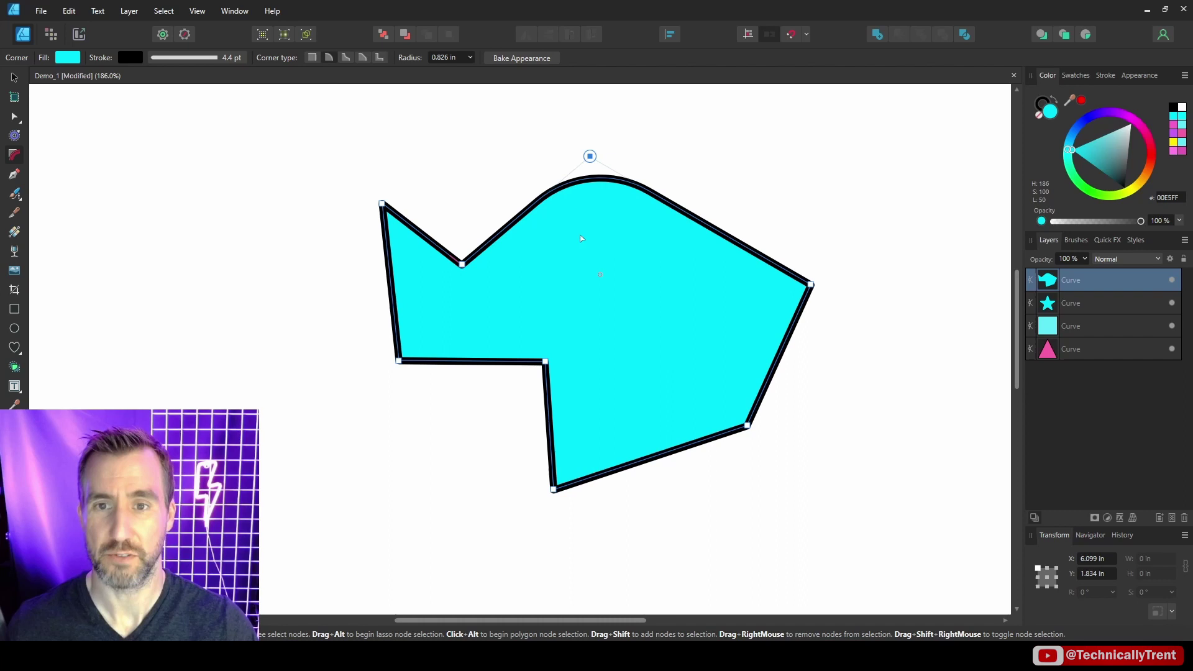
left_click_drag(774, 413, 698, 455)
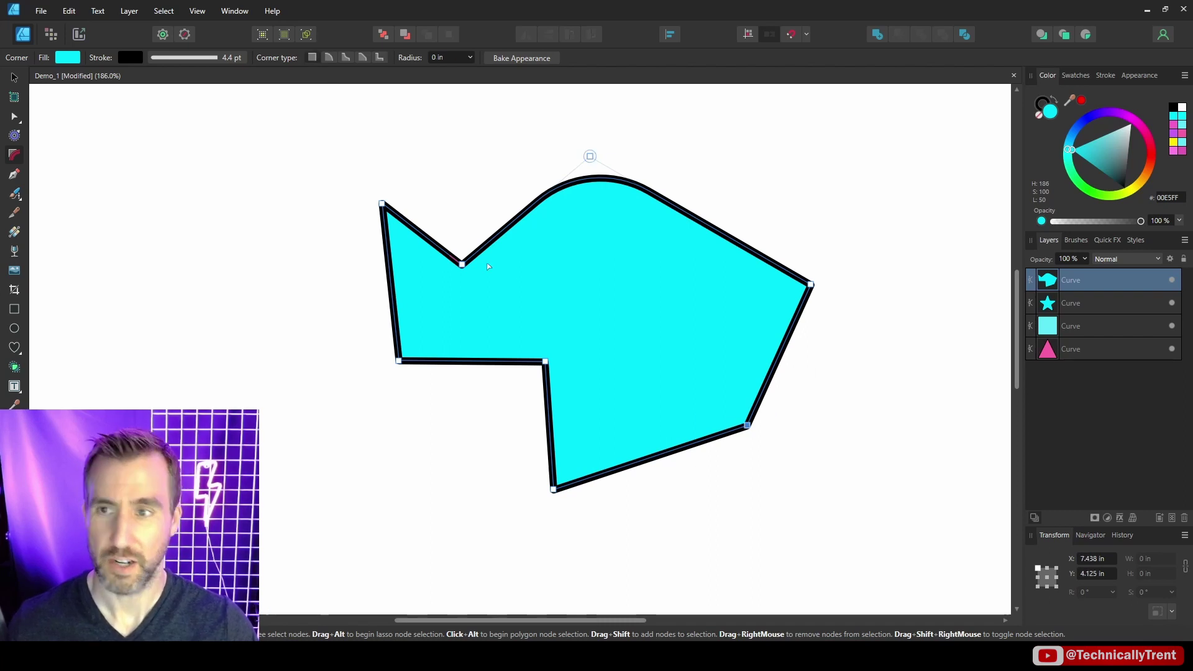
left_click(362, 57)
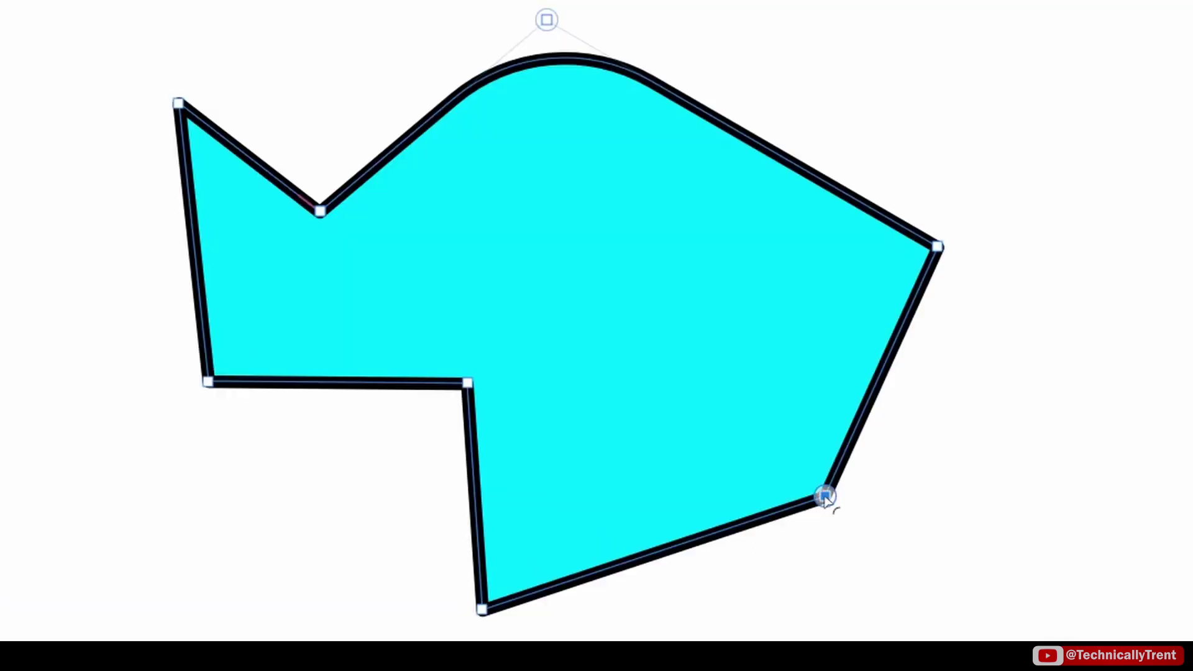
left_click_drag(747, 426, 656, 307)
left_click_drag(405, 539, 630, 472)
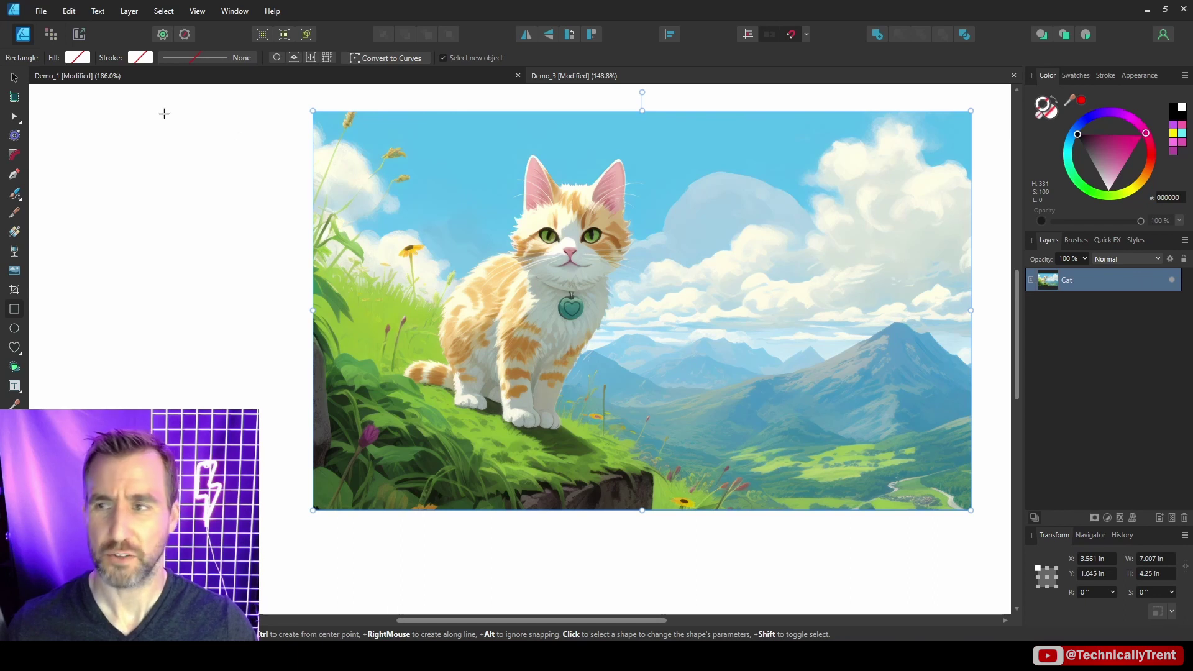
Select the cat picture in Demo_3 and lock the Cat layer
left_click(13, 77)
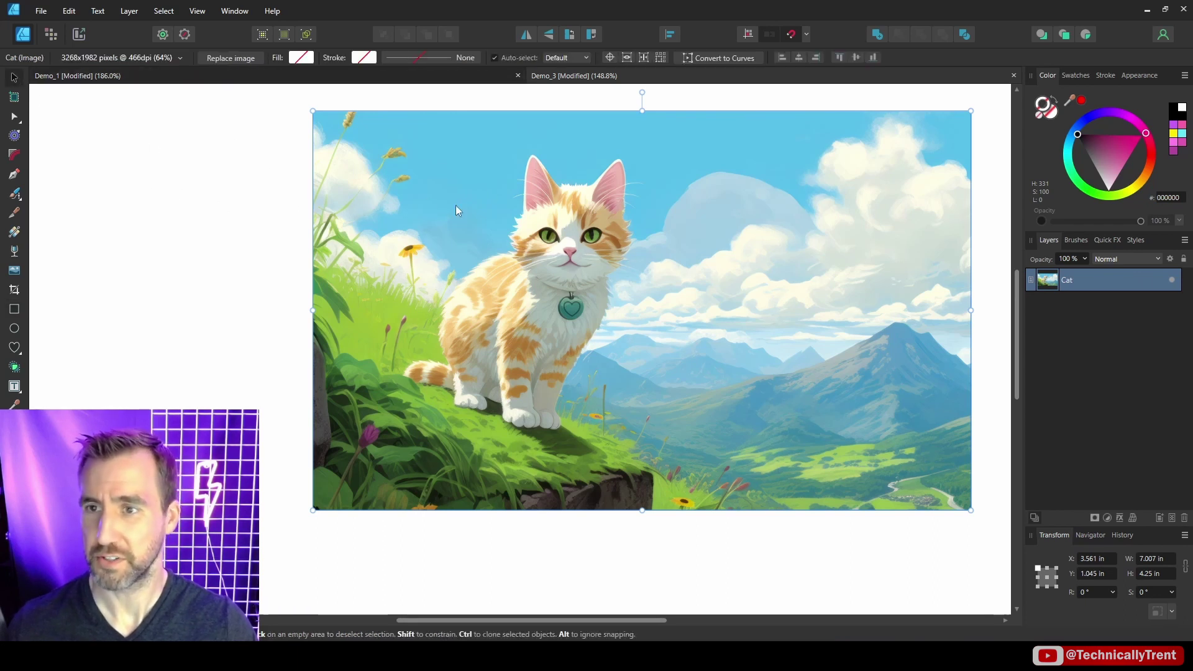
left_click(18, 155)
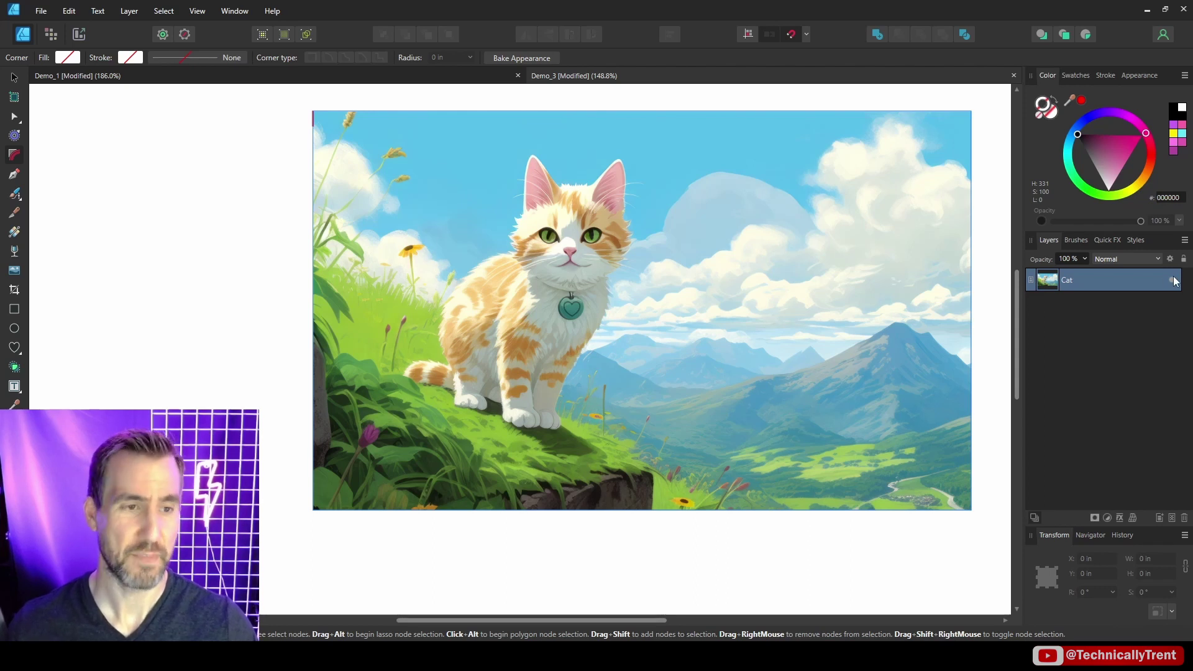
left_click(1184, 258)
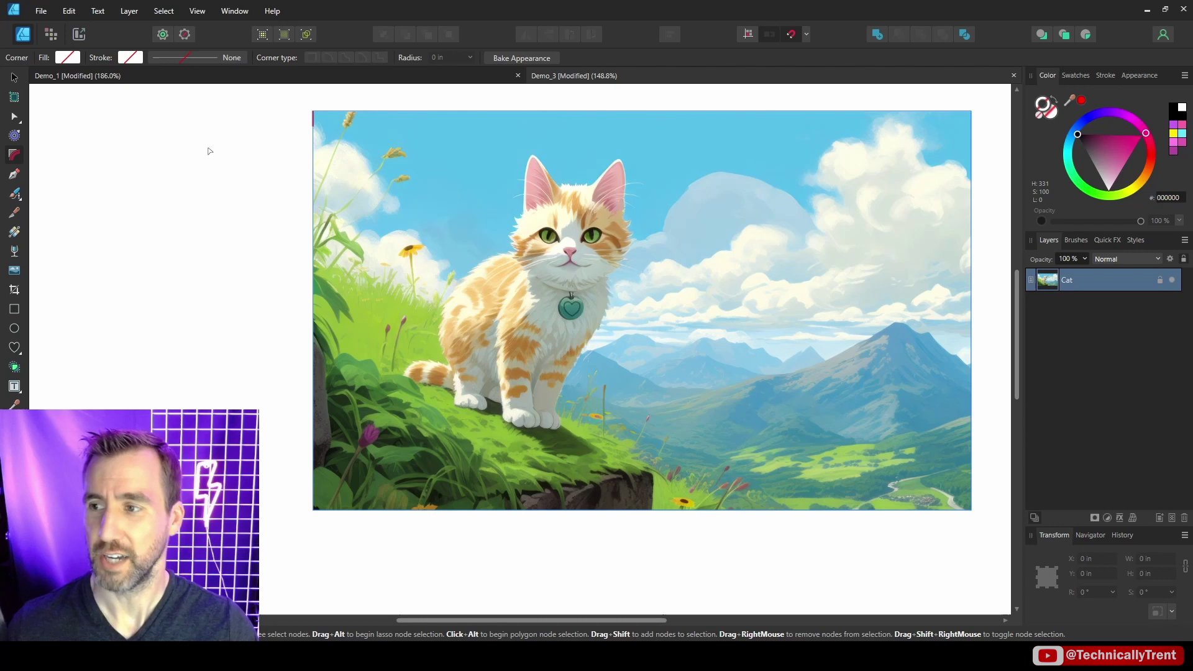
Draw a rectangle over the cat picture, unlock the Cat layer and nest it inside the rectangle
left_click(14, 309)
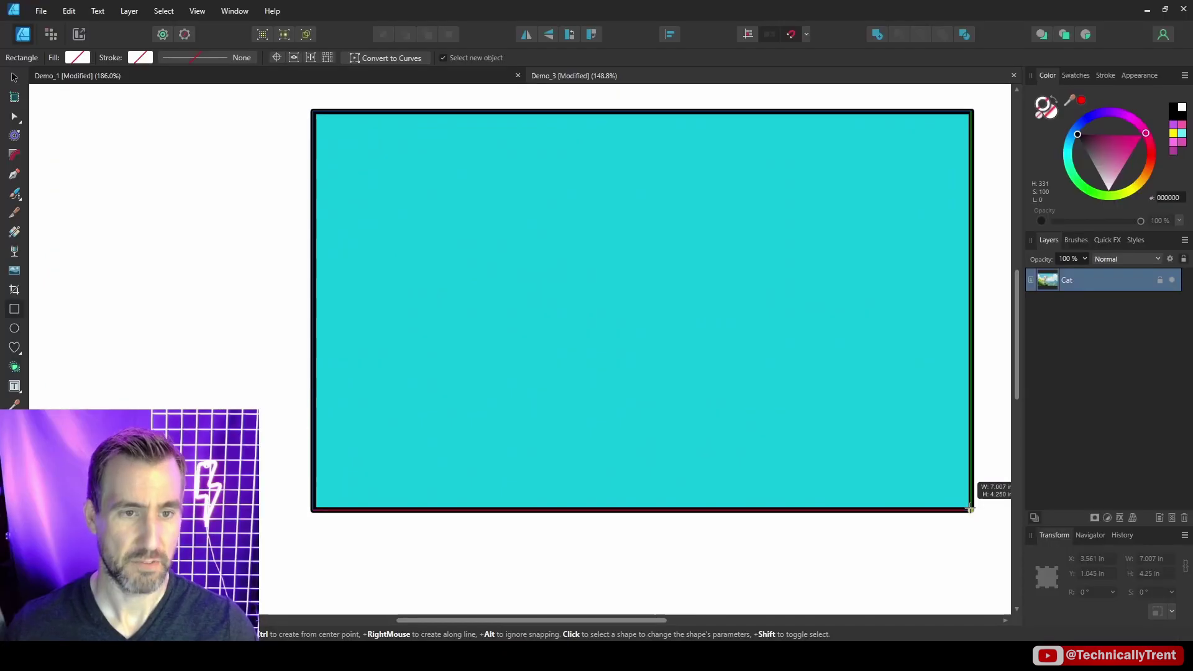
left_click_drag(971, 509, 971, 509)
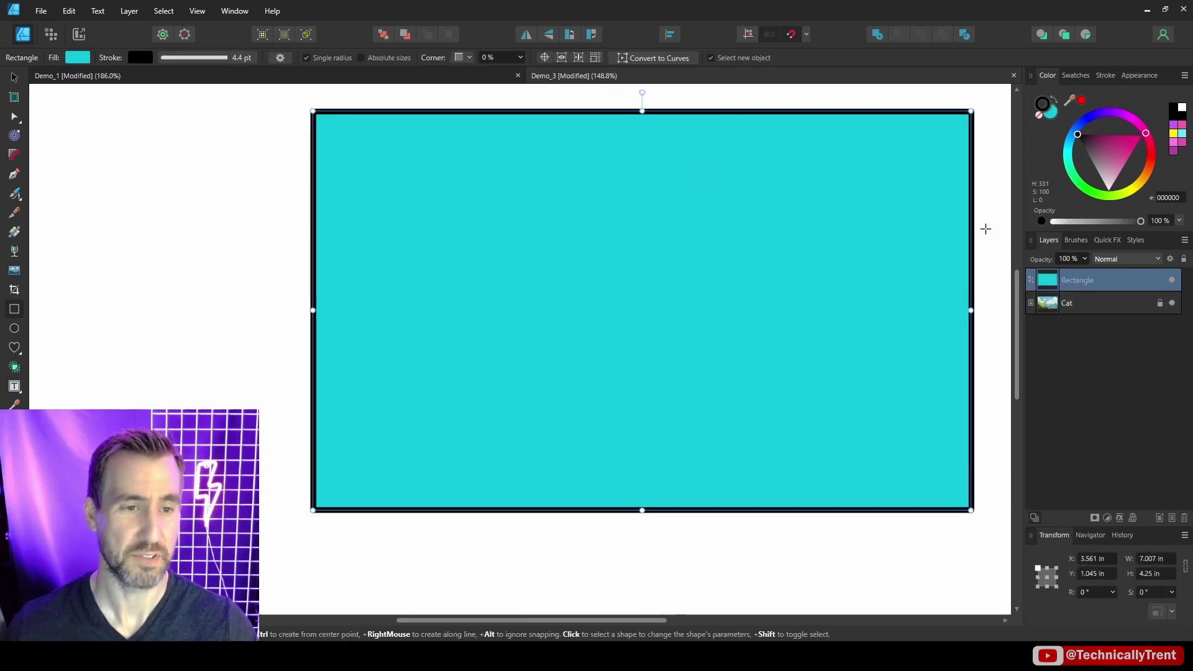
left_click(1133, 310)
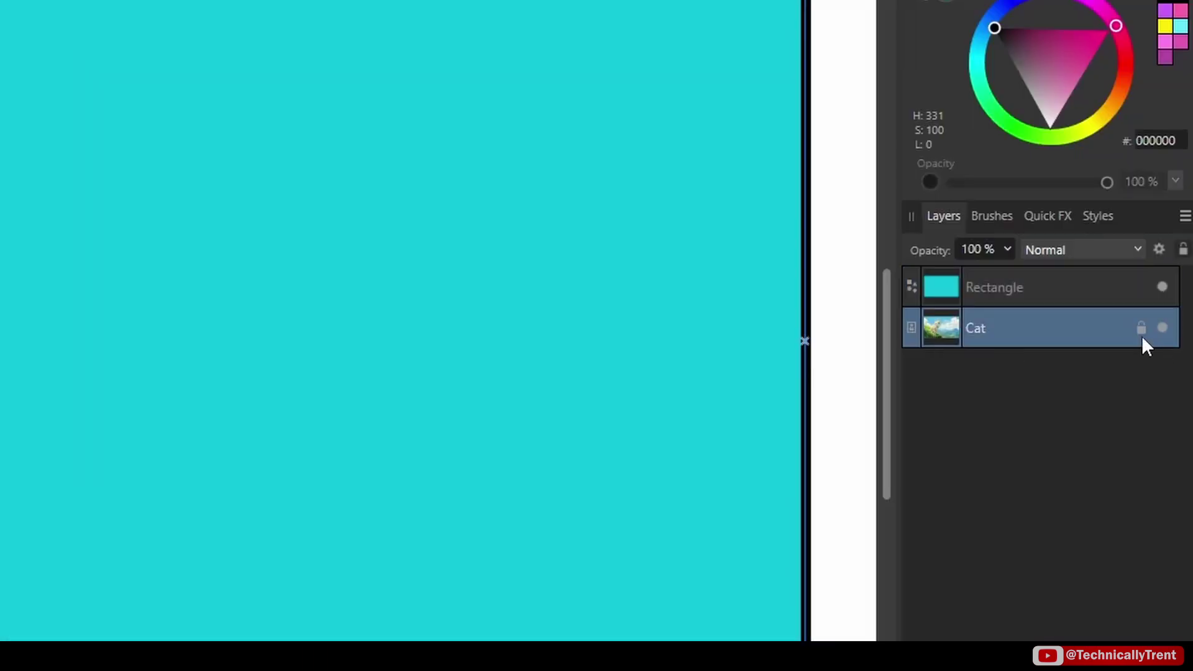
left_click(1142, 330)
left_click_drag(946, 330, 1012, 283)
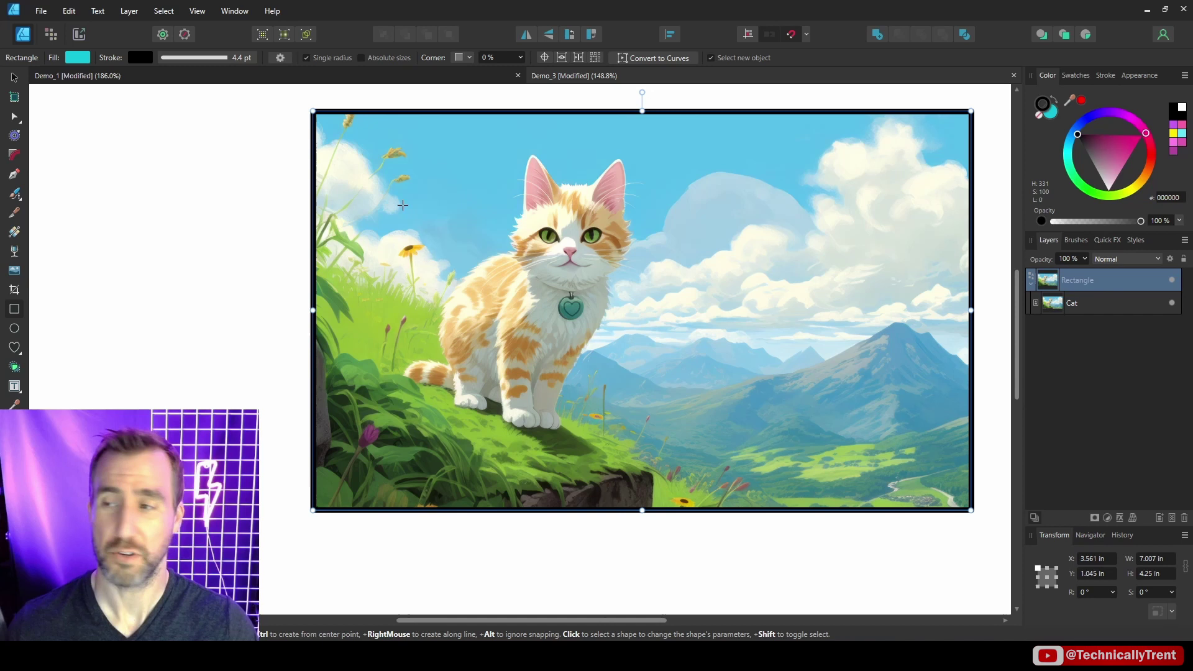
Convert the cat frame to a curve with 0.57 in concave corners, keeping its black outline
left_click(14, 155)
left_click_drag(313, 110, 408, 184)
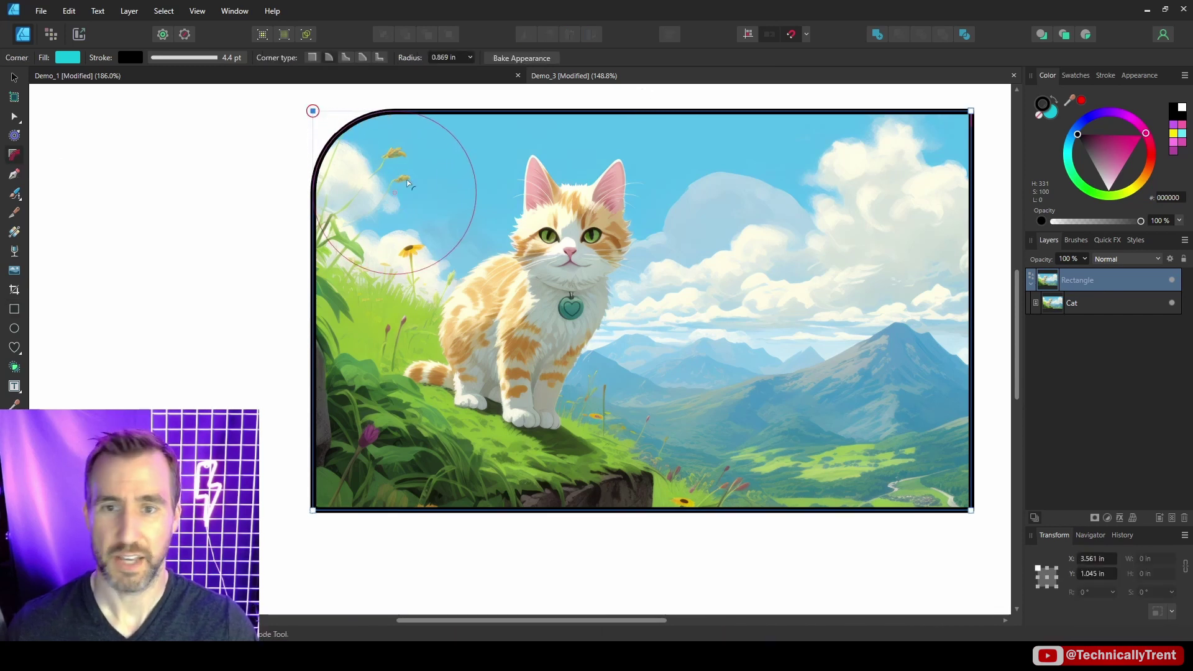
key("ctrl+Return")
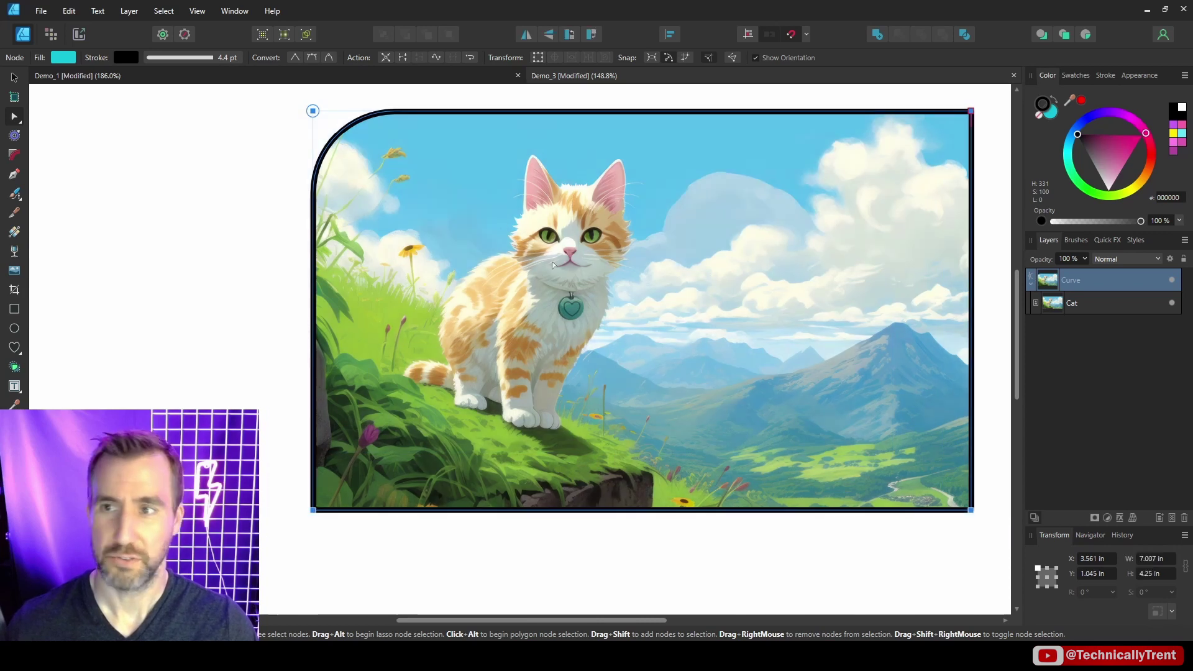
left_click(14, 155)
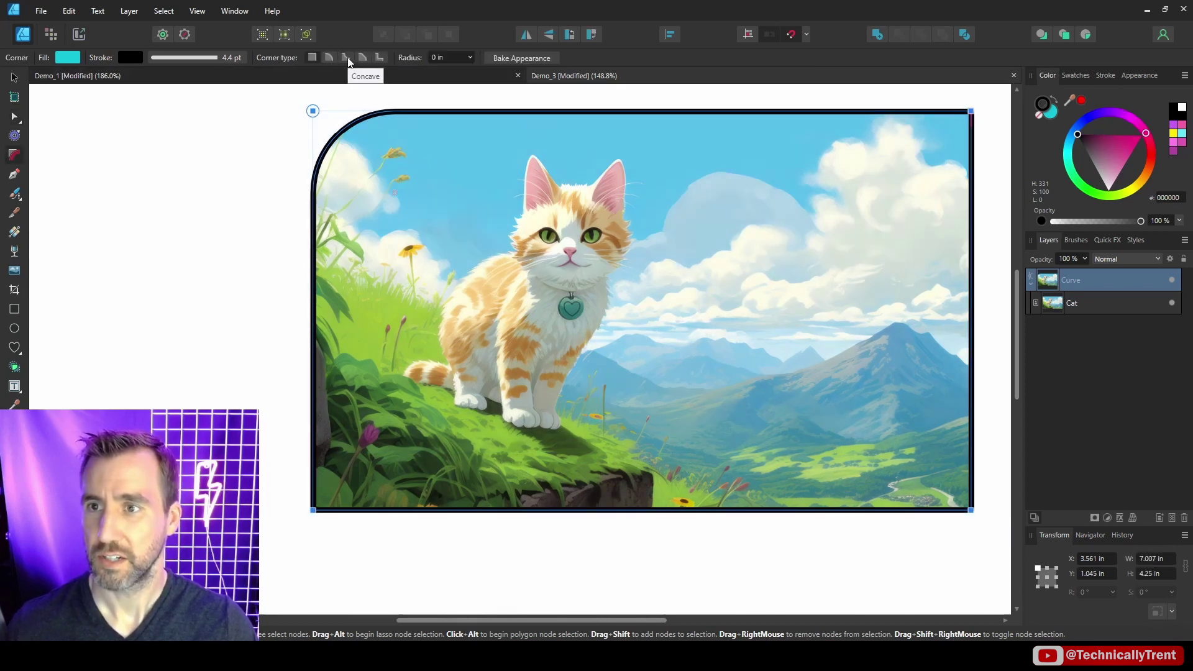
left_click(346, 57)
left_click_drag(971, 111, 895, 142)
left_click(15, 78)
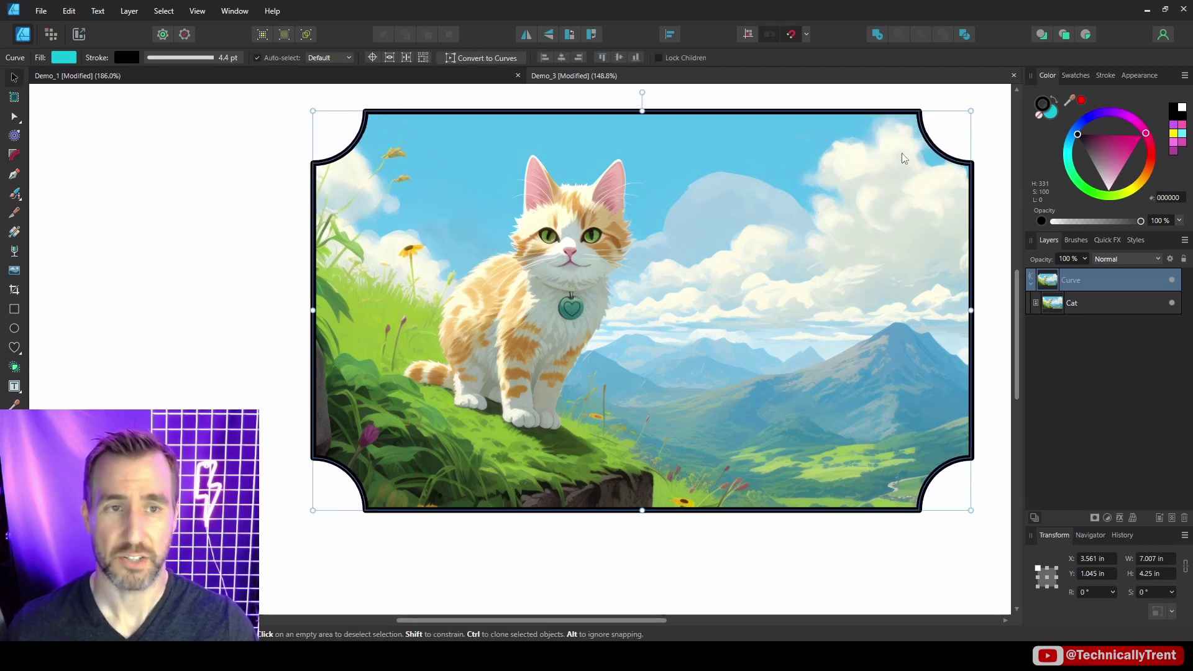
mouse_move(1079, 134)
left_mouse_down()
mouse_move(1096, 143)
mouse_move(1065, 138)
left_mouse_up()
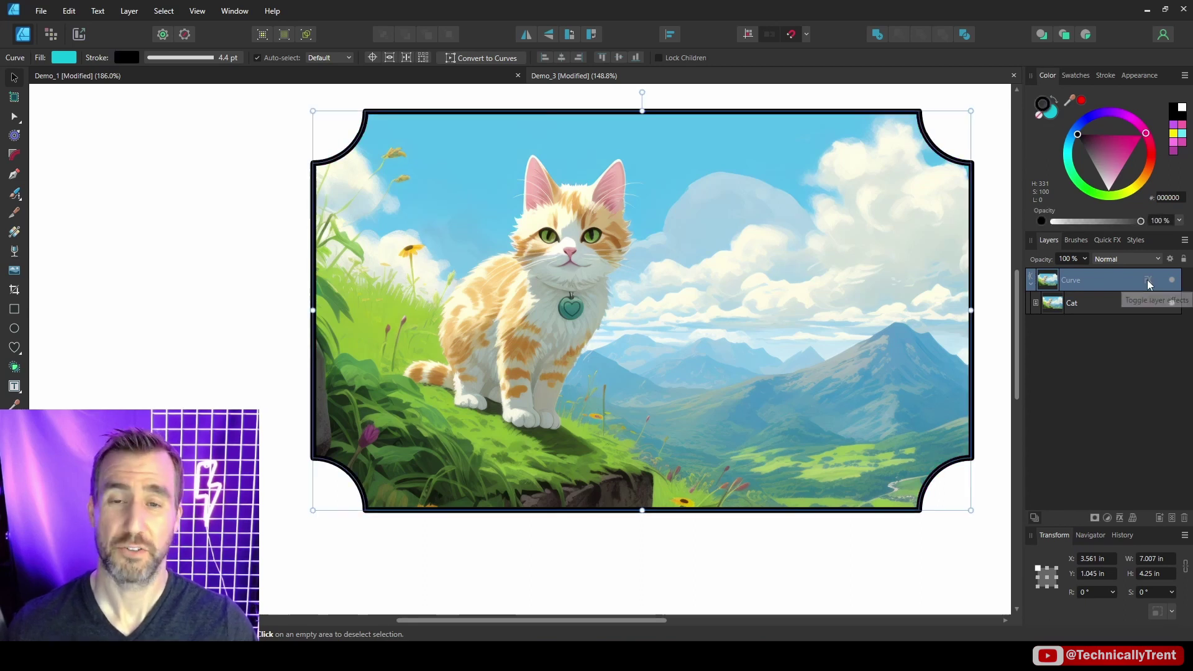
Add an outer shadow to the cat frame: Multiply, 50% opacity, 9.1 px radius, 20.4 px offset
left_click(1147, 280)
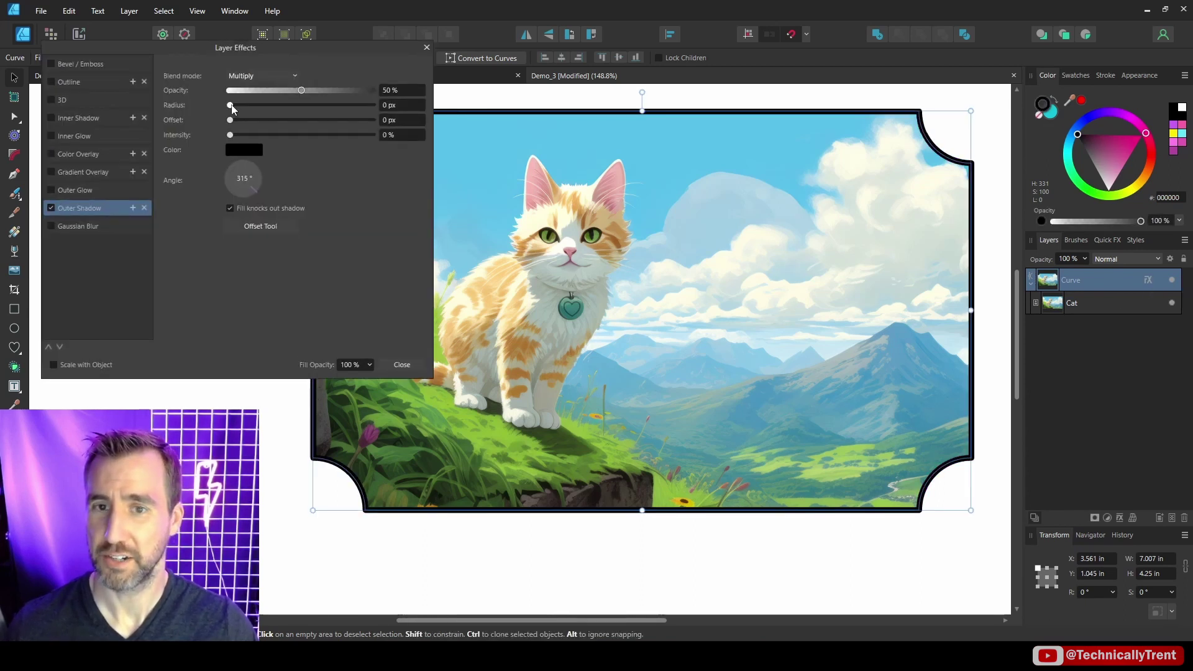
left_click_drag(230, 106, 288, 128)
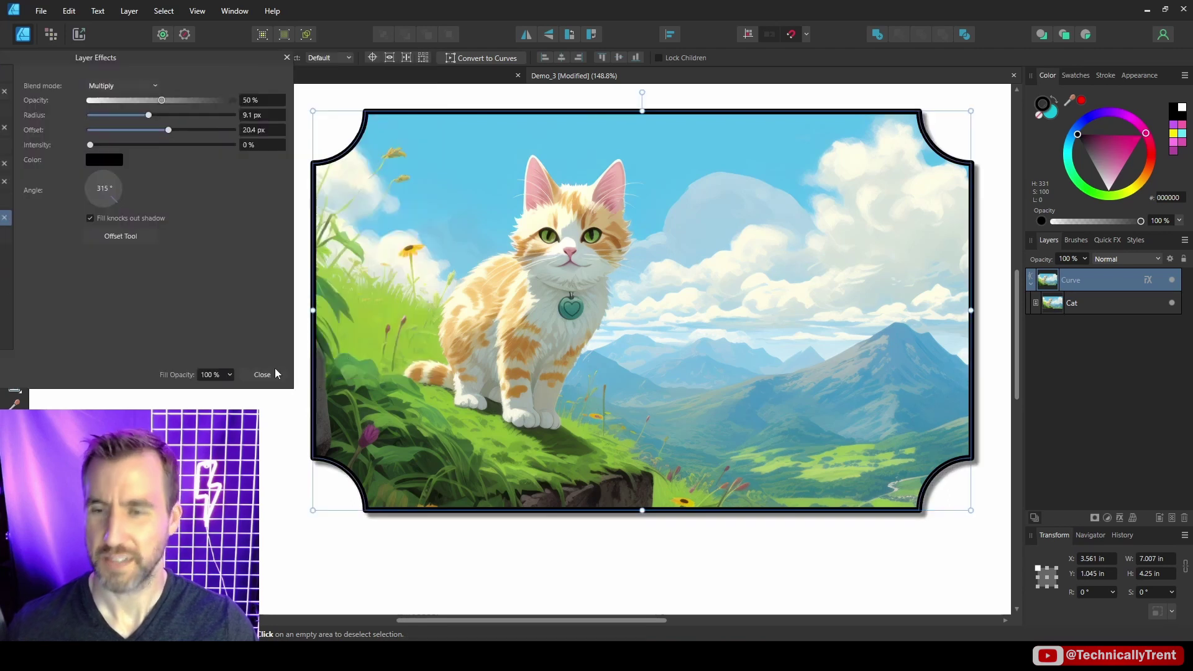
left_click(264, 378)
key("ctrl+d")
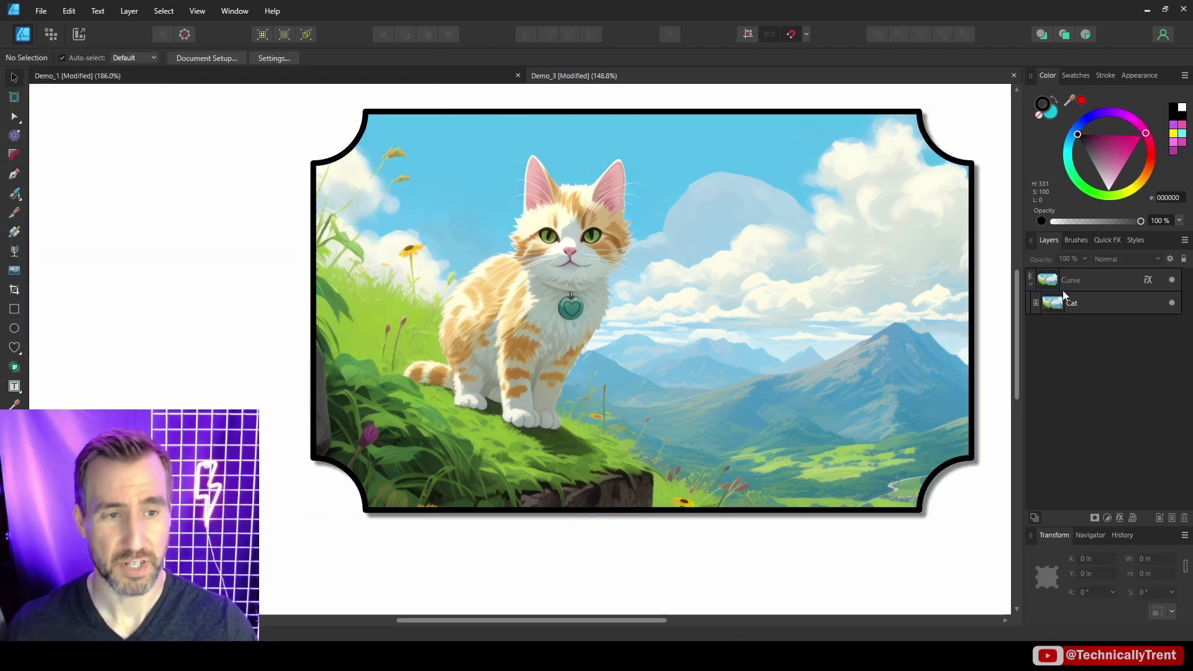
left_click(1078, 280)
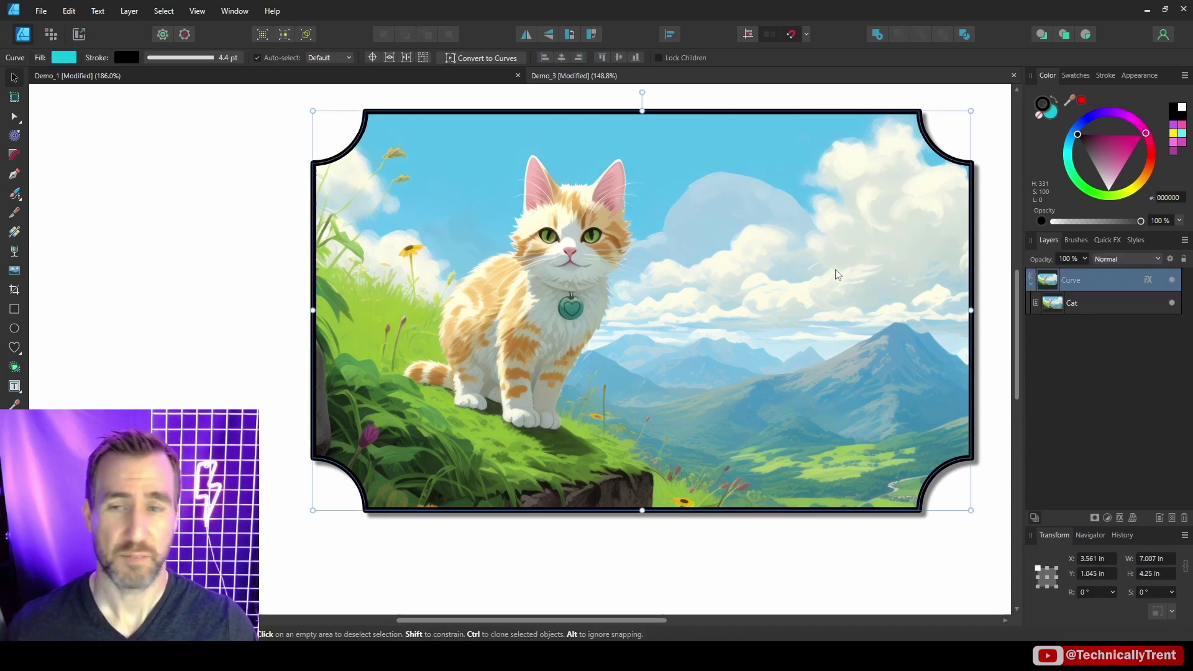
Change the cat frame's corners from concave to straight chamfers after trying other corner styles
left_click(15, 156)
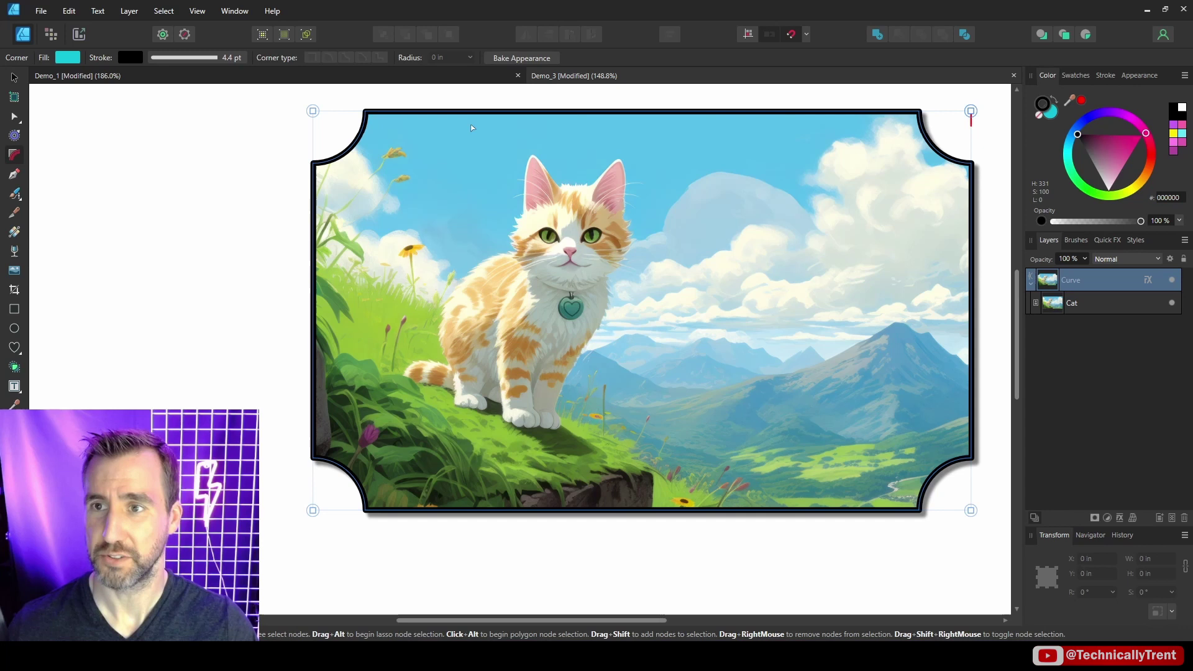
left_click_drag(281, 102, 994, 522)
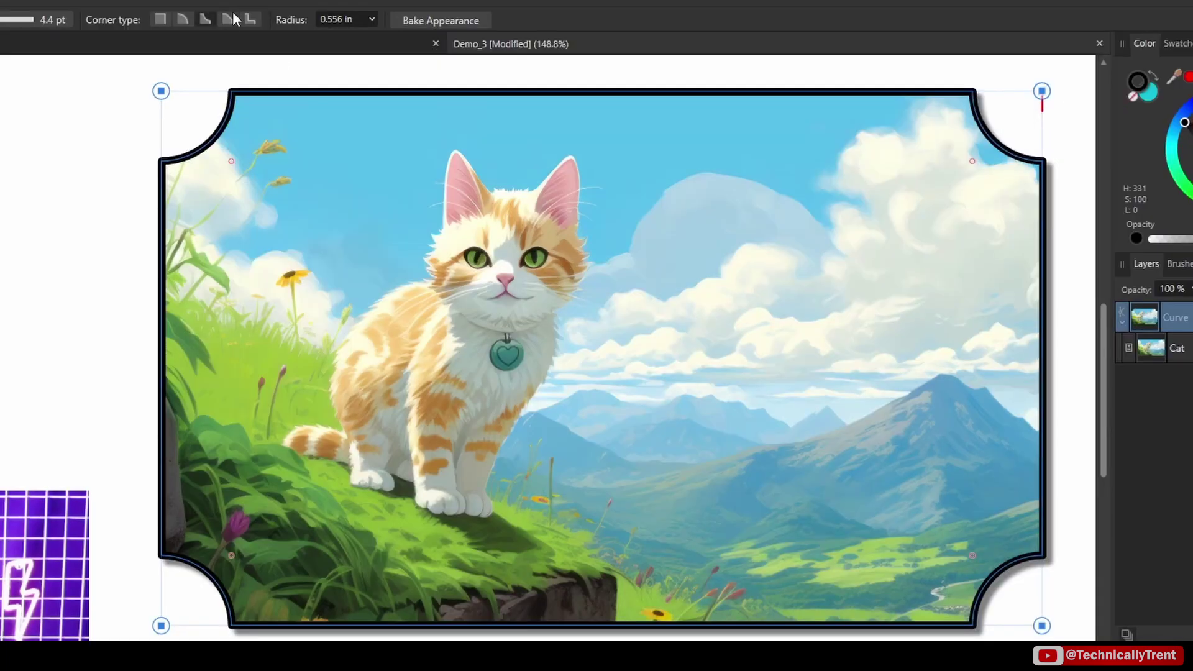
left_click(228, 20)
left_click(249, 21)
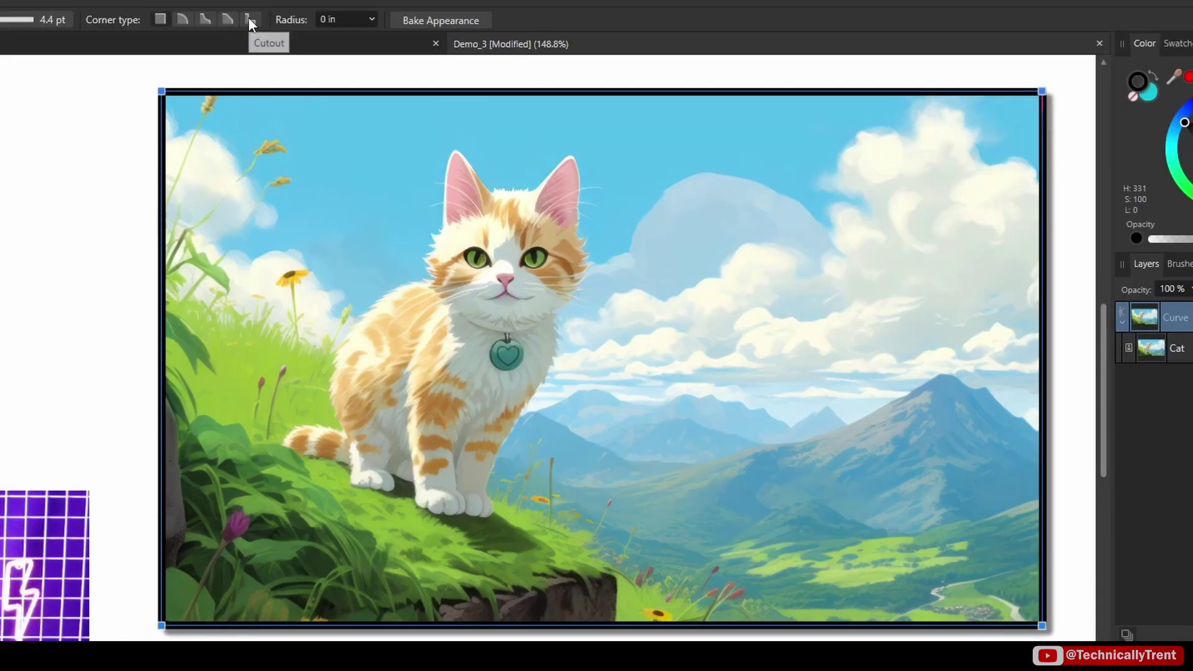
key("ctrl+z")
key("ctrl+z")
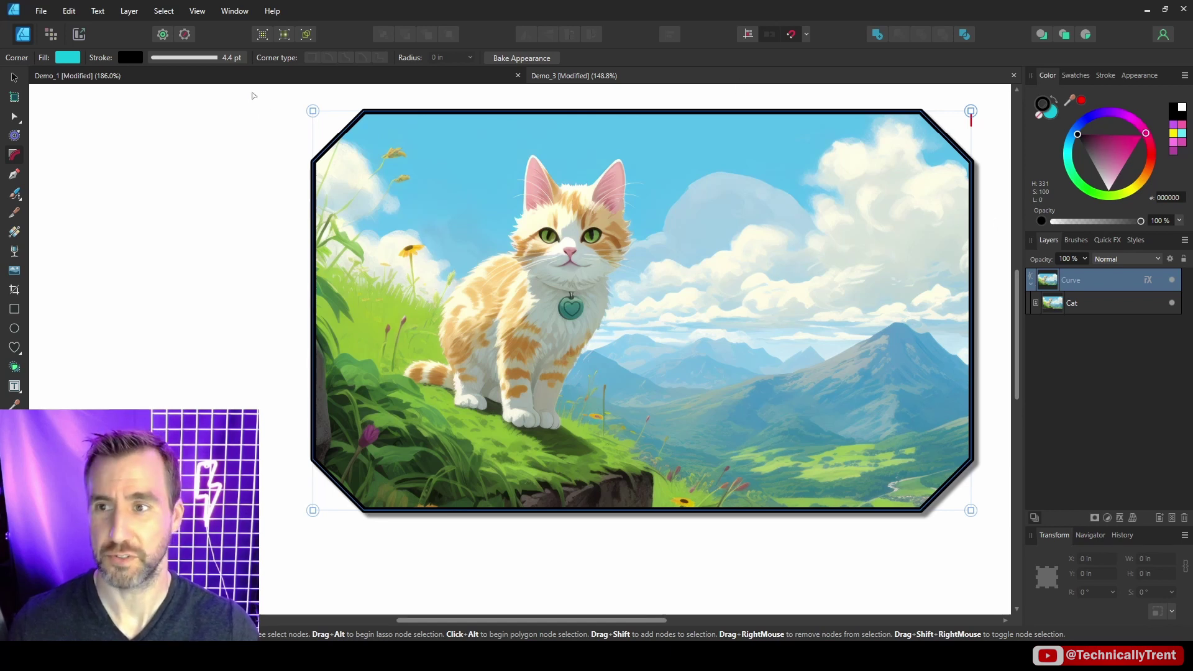
Bake the frame's chamfered corners into eight real path nodes, then deselect it
left_click_drag(255, 93, 1007, 550)
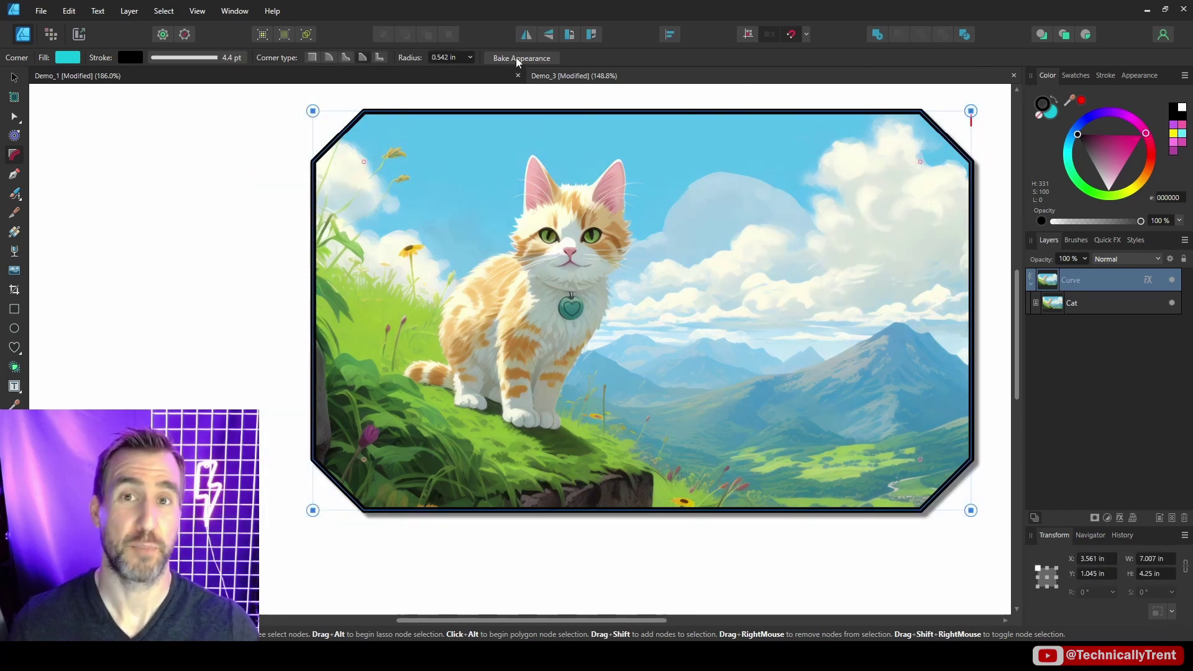
left_click(516, 57)
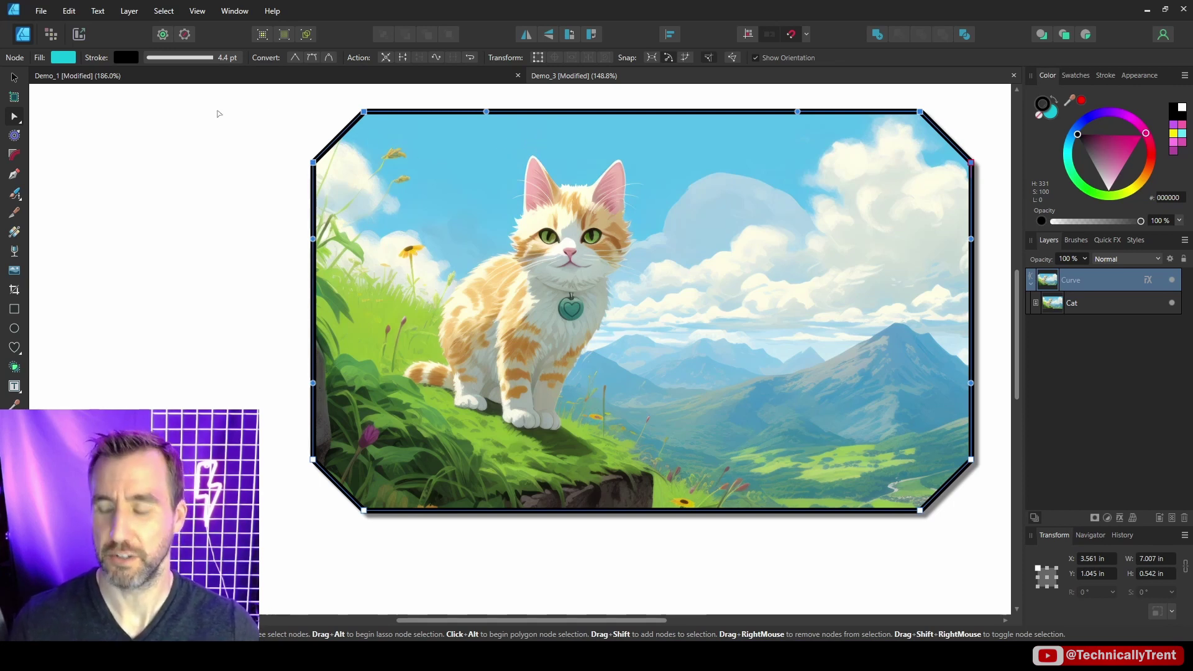
left_click(236, 116)
key("ctrl+d")
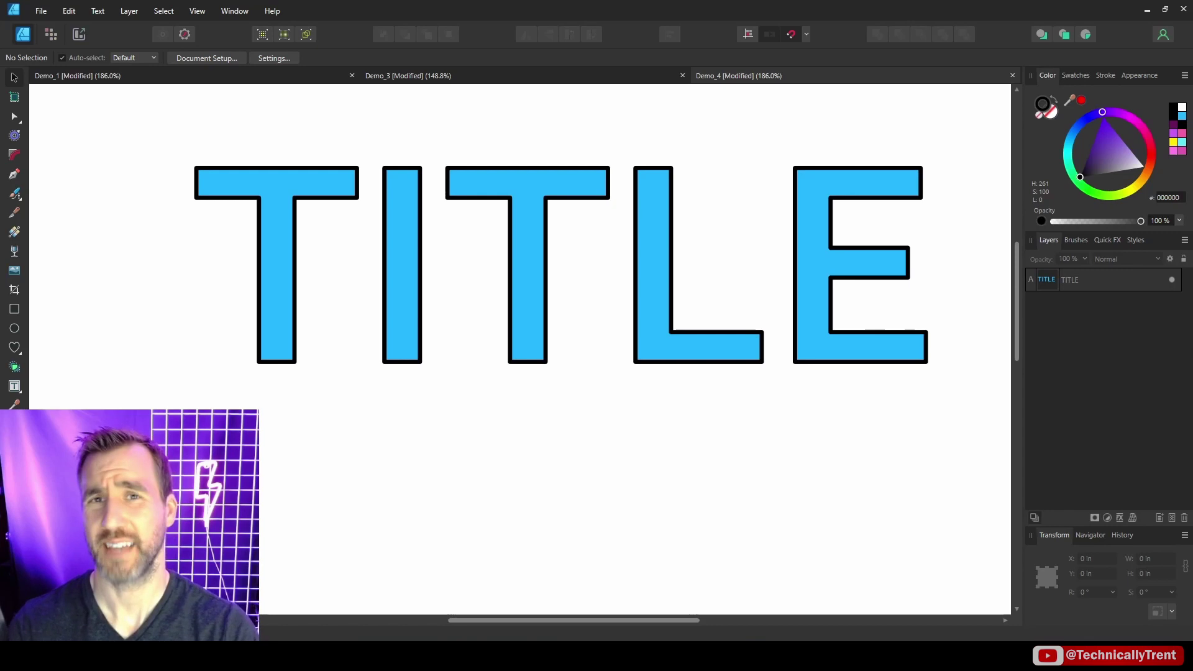
Select the cyan Corbel Bold TITLE text in Demo_4, attempt a corner marquee, and open the Layer menu
left_click(312, 186)
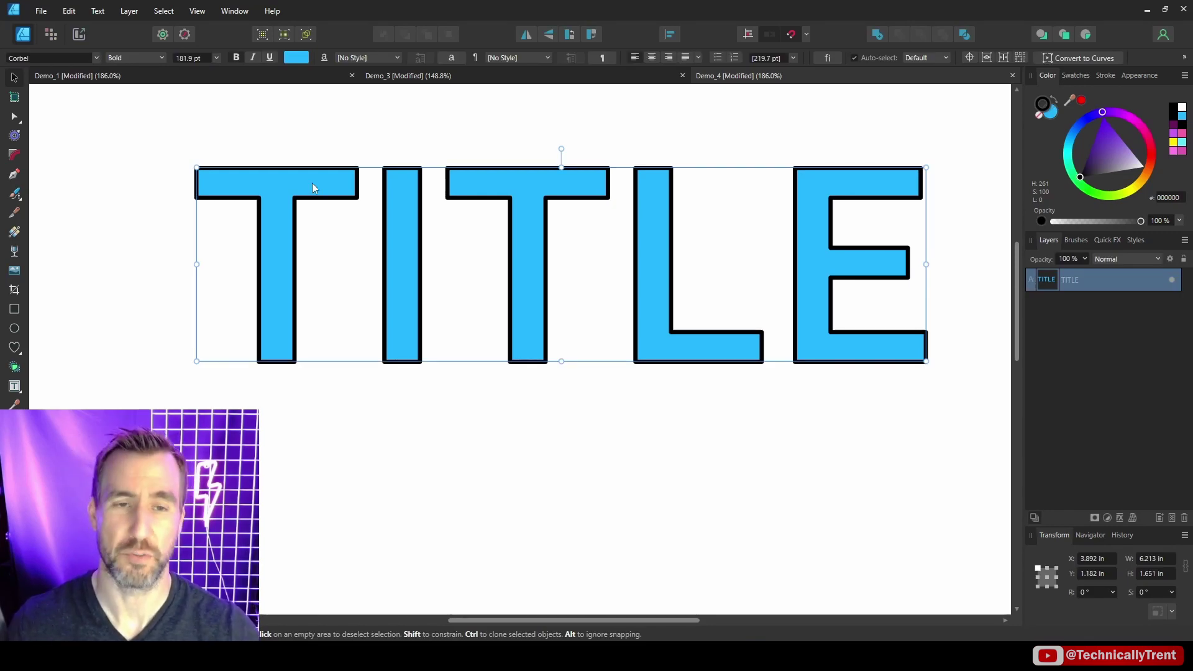
left_click(15, 155)
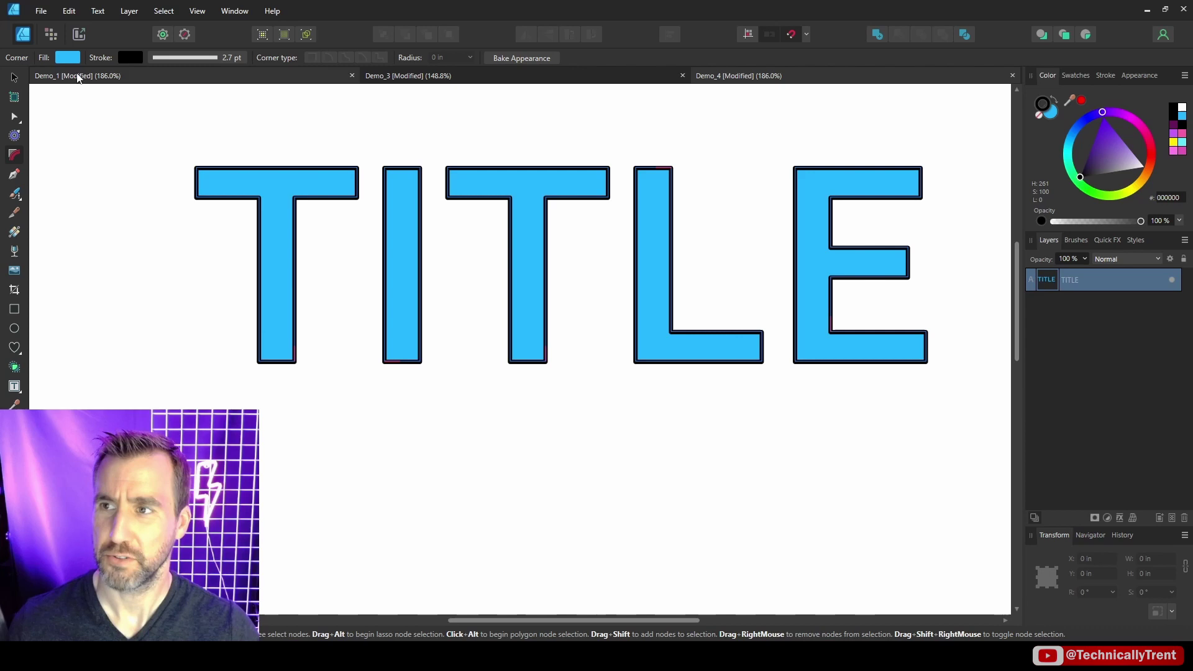
left_click_drag(151, 131, 990, 411)
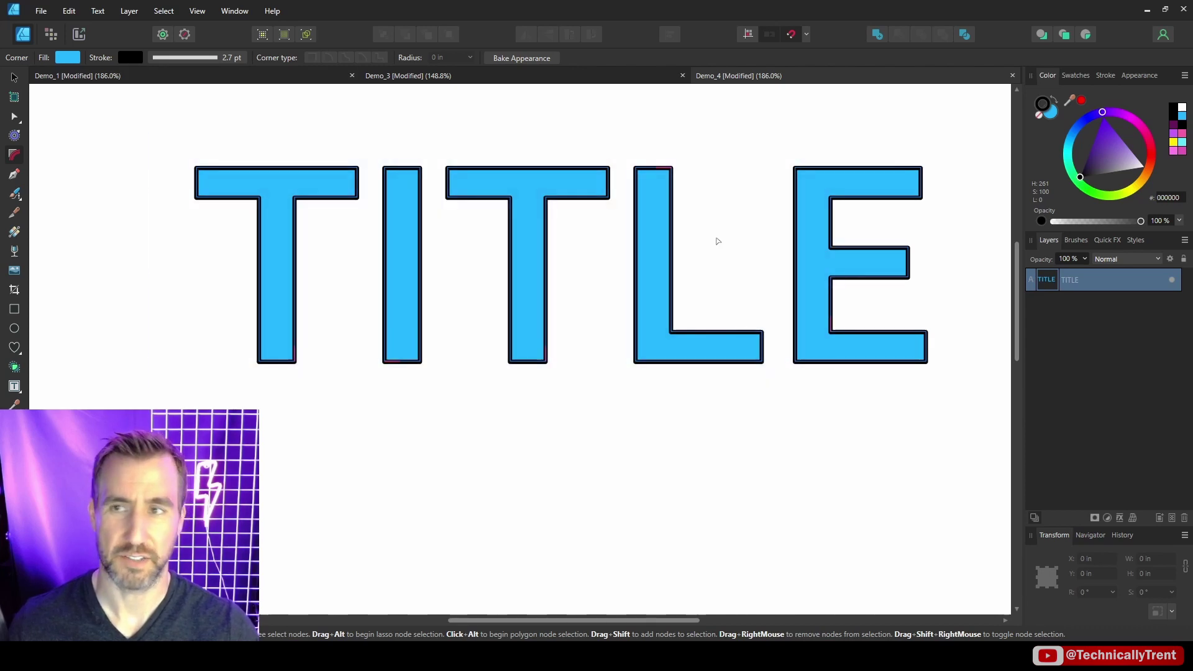
left_click(131, 11)
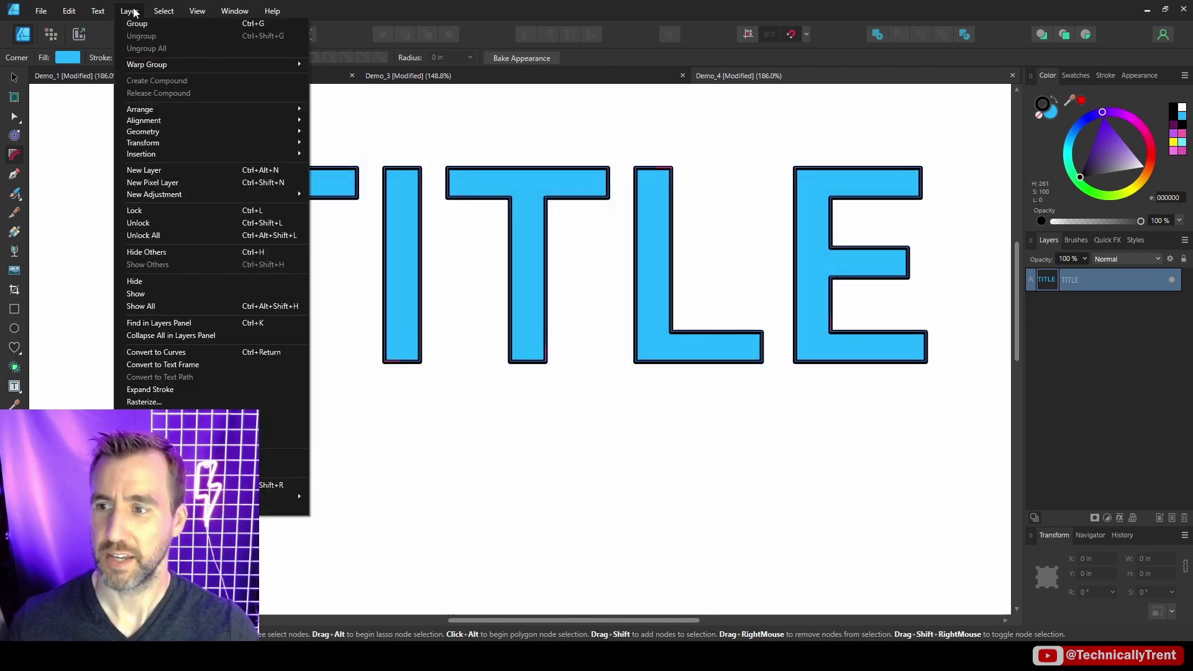
Clone the TITLE text with a Ctrl-drag so Demo_4 holds two editable TITLE layers
left_click(193, 350)
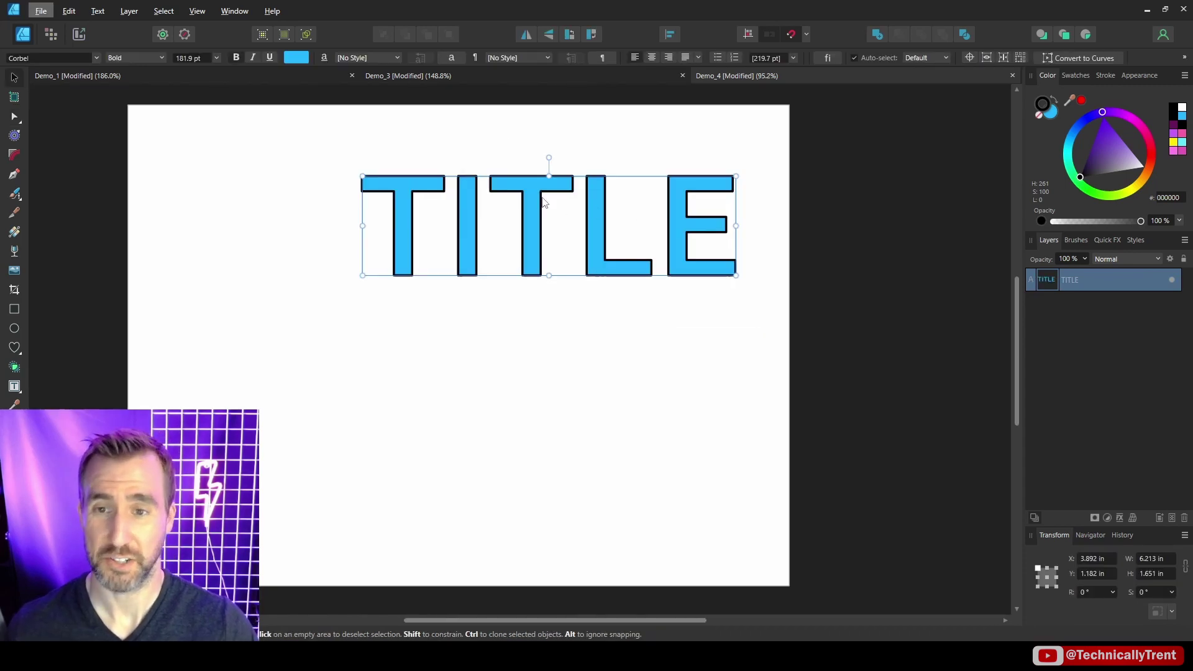
mouse_move(532, 187)
left_mouse_down()
mouse_move(703, 221)
mouse_move(897, 211)
mouse_move(561, 407)
mouse_move(575, 487)
left_mouse_up()
left_click(602, 231)
left_click_drag(602, 232, 630, 386)
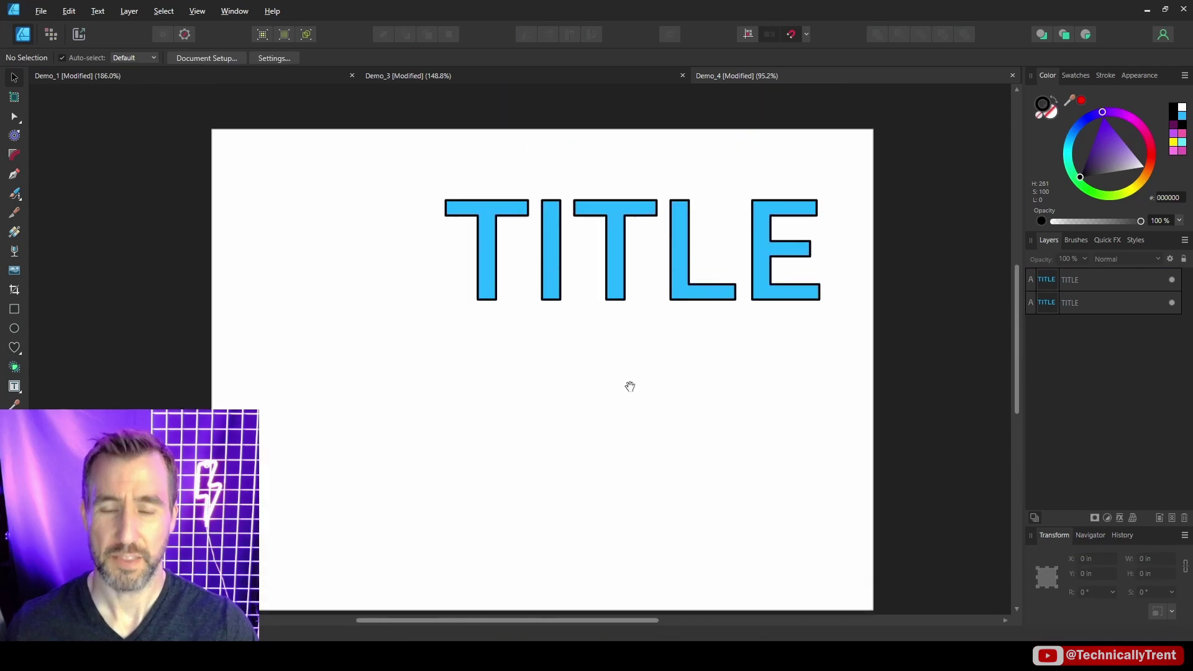
scroll(677, 330, "up", 2)
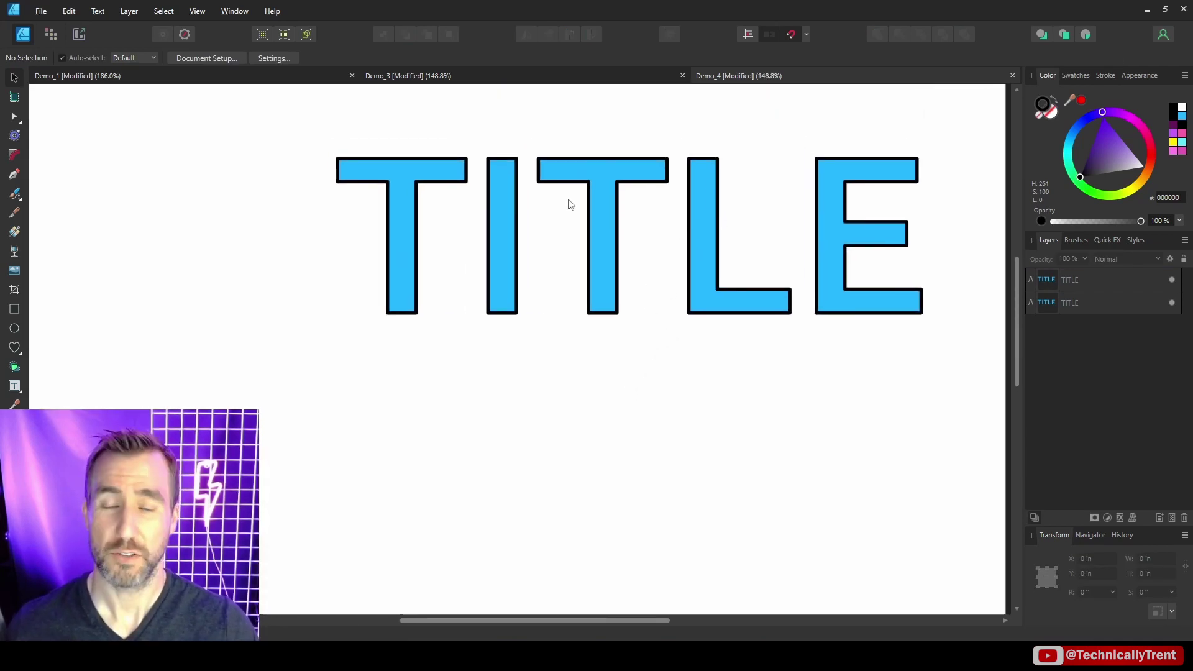
Convert the lower TITLE copy into curves via the Layer menu
left_click(613, 181)
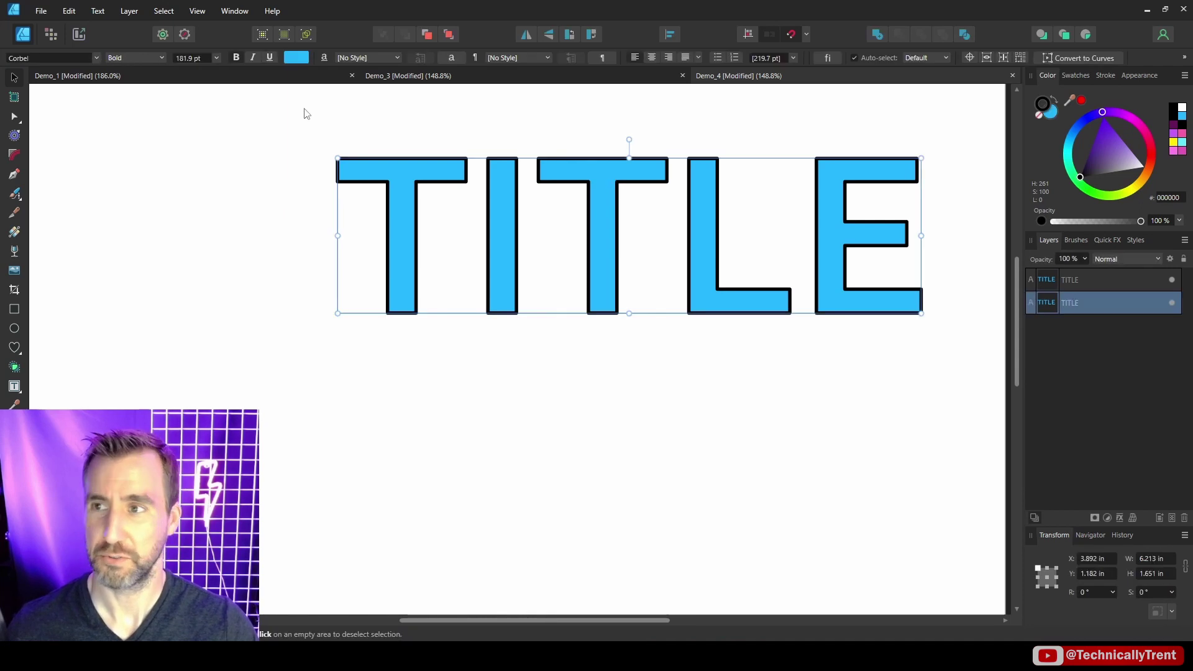
left_click(123, 14)
left_click(204, 353)
scroll(442, 180, "up", 1)
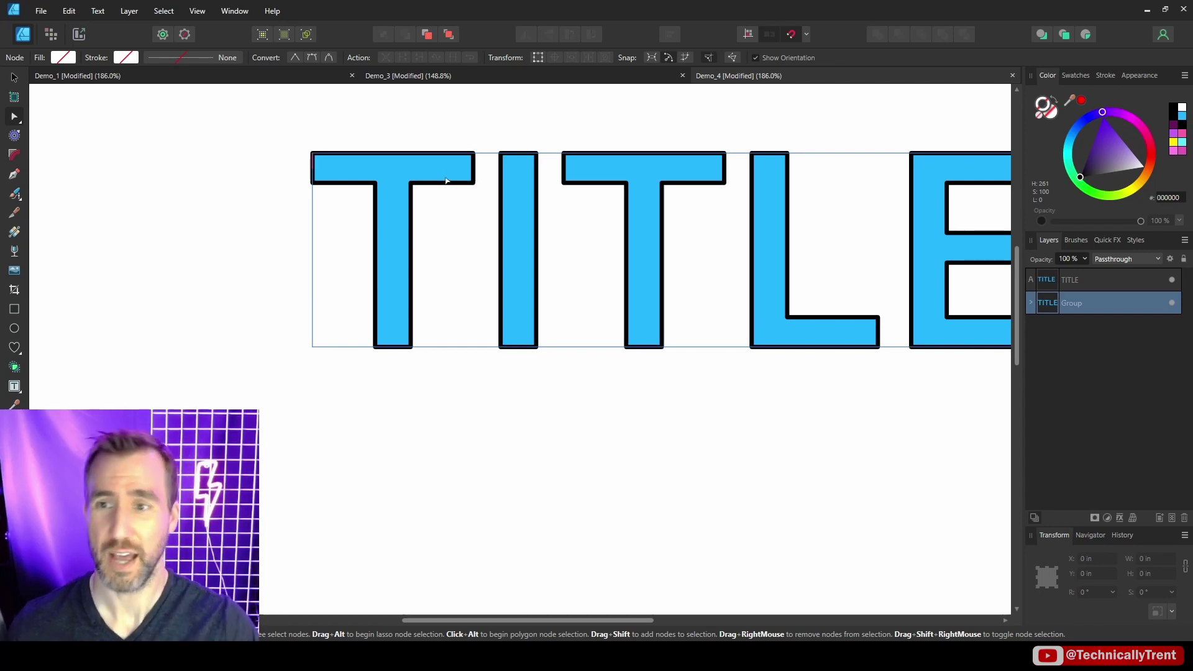
Zoom in on the T letter curve and pick its corner points with the Corner Tool
left_click(14, 156)
key("a")
left_click(329, 181)
scroll(329, 180, "up", 5)
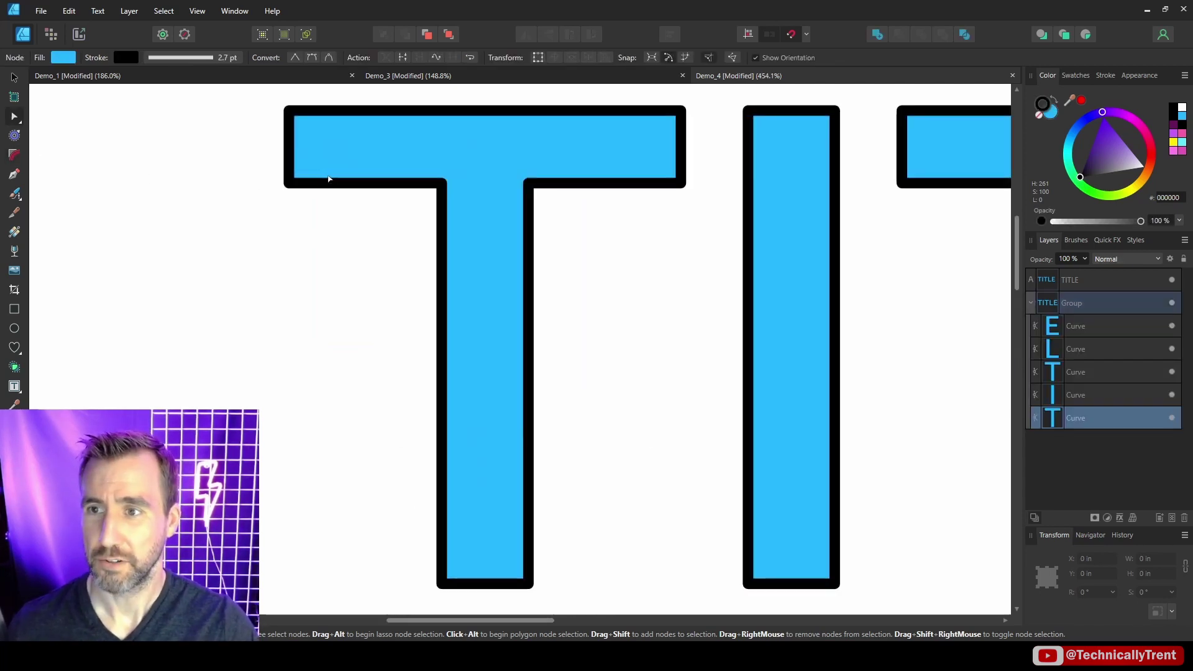
left_click_drag(430, 170, 602, 168)
key("c")
left_click(609, 578)
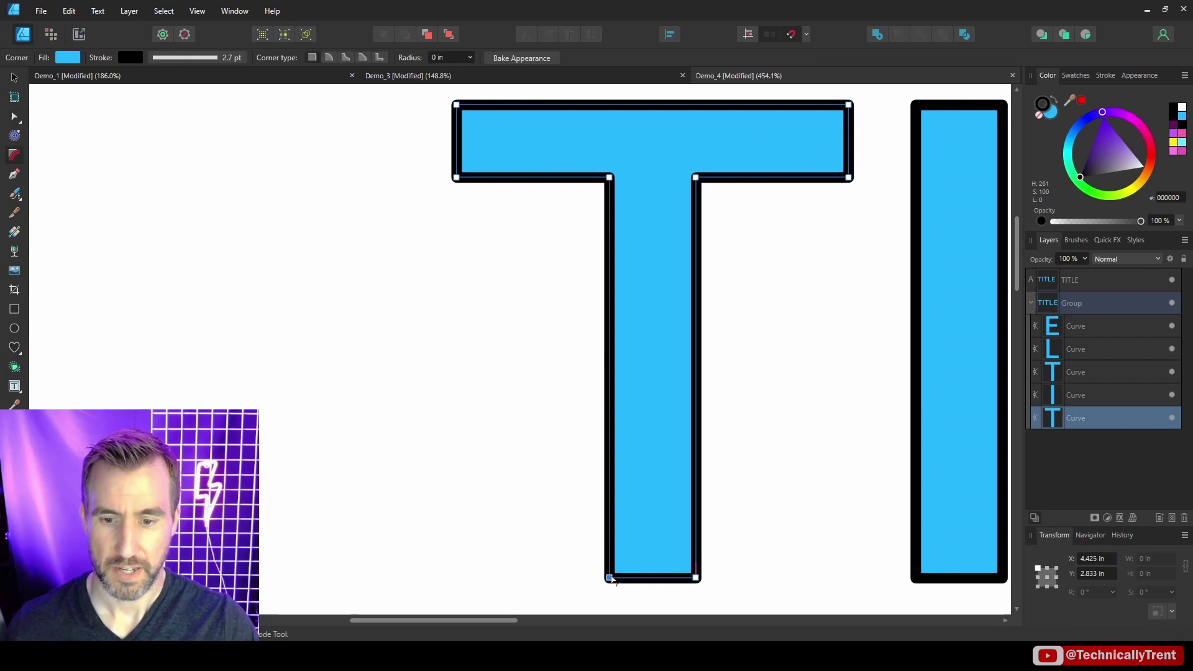
scroll(746, 310, "up", 1)
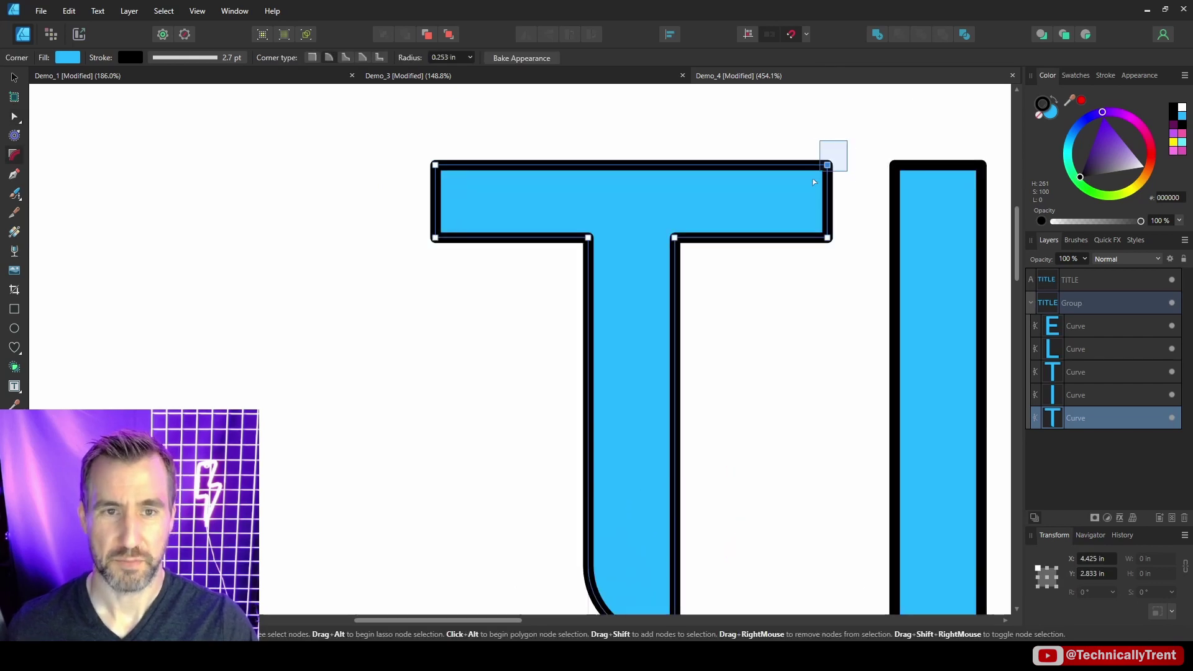
Trial-round the T's top-right corner and chamfer its top-left, then undo the changes
left_click(827, 166)
left_click_drag(799, 178, 752, 206)
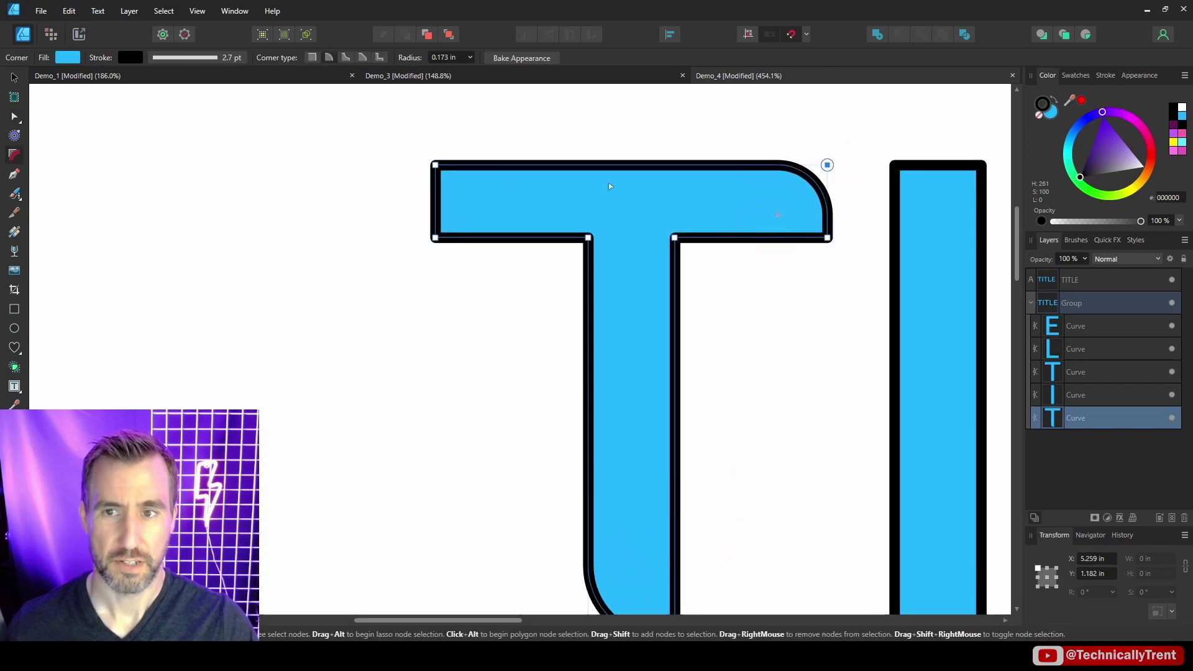
left_click_drag(373, 144, 488, 205)
left_click(363, 57)
scroll(732, 277, "down", 4)
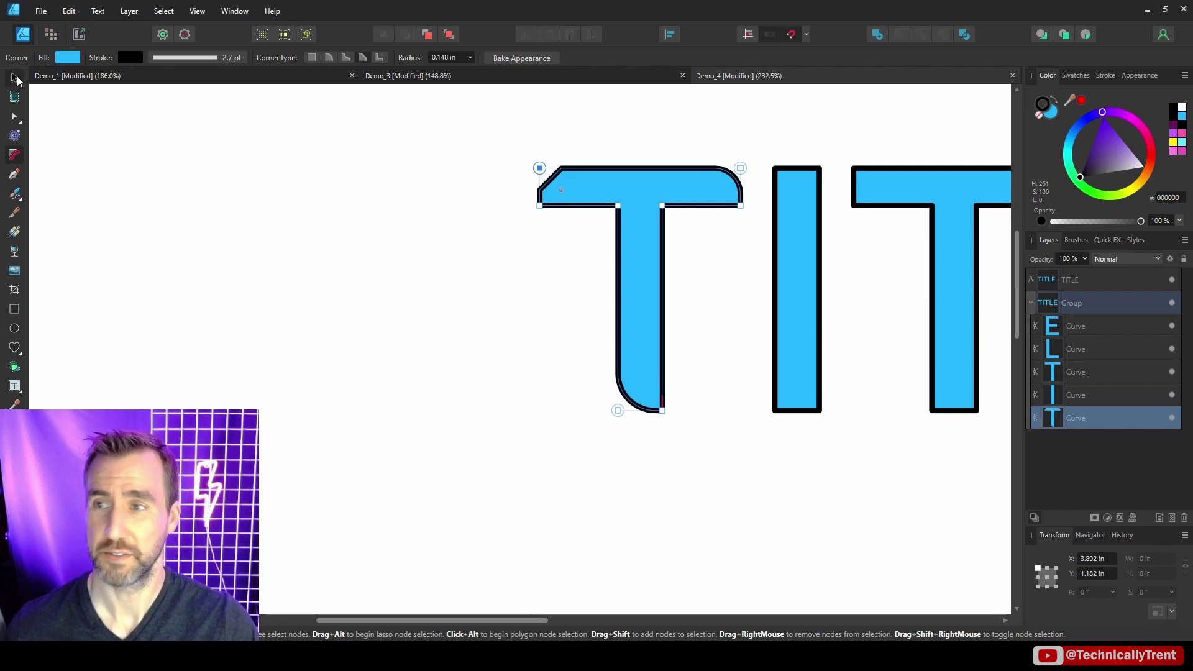
left_click(14, 77)
key("ctrl+z")
key("ctrl+z")
Bring the whole TITLE into view and select the five letter curves inside its group
key("ctrl+d")
scroll(357, 160, "down", 1)
left_click_drag(786, 138, 670, 138)
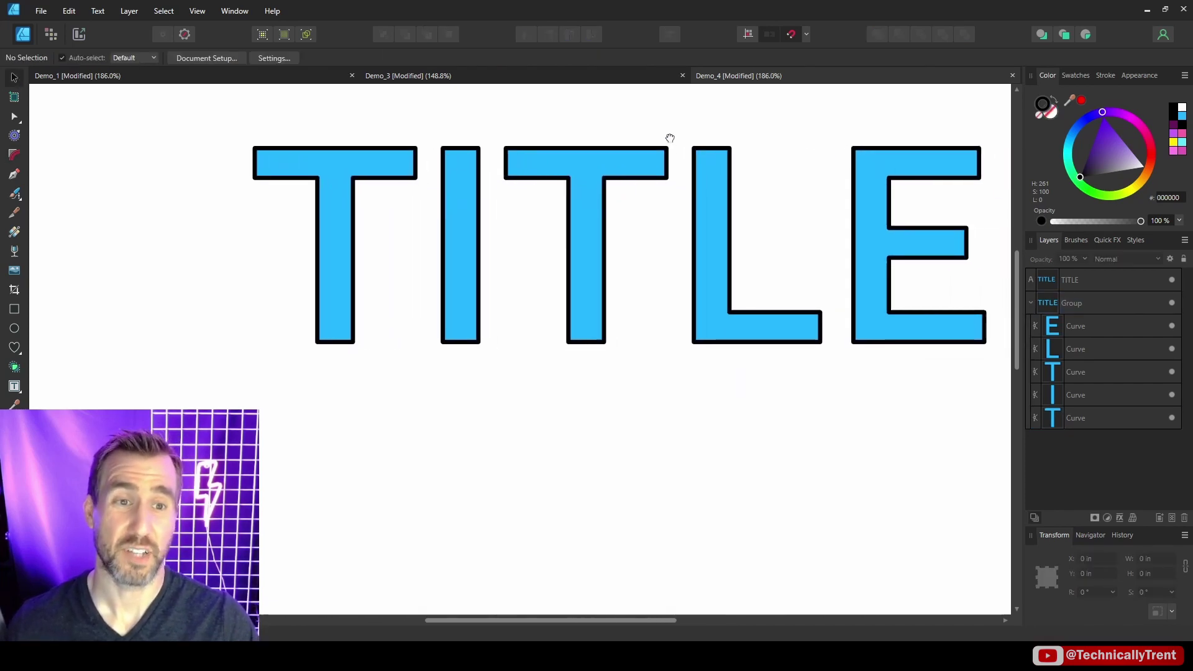
scroll(674, 142, "down", 1)
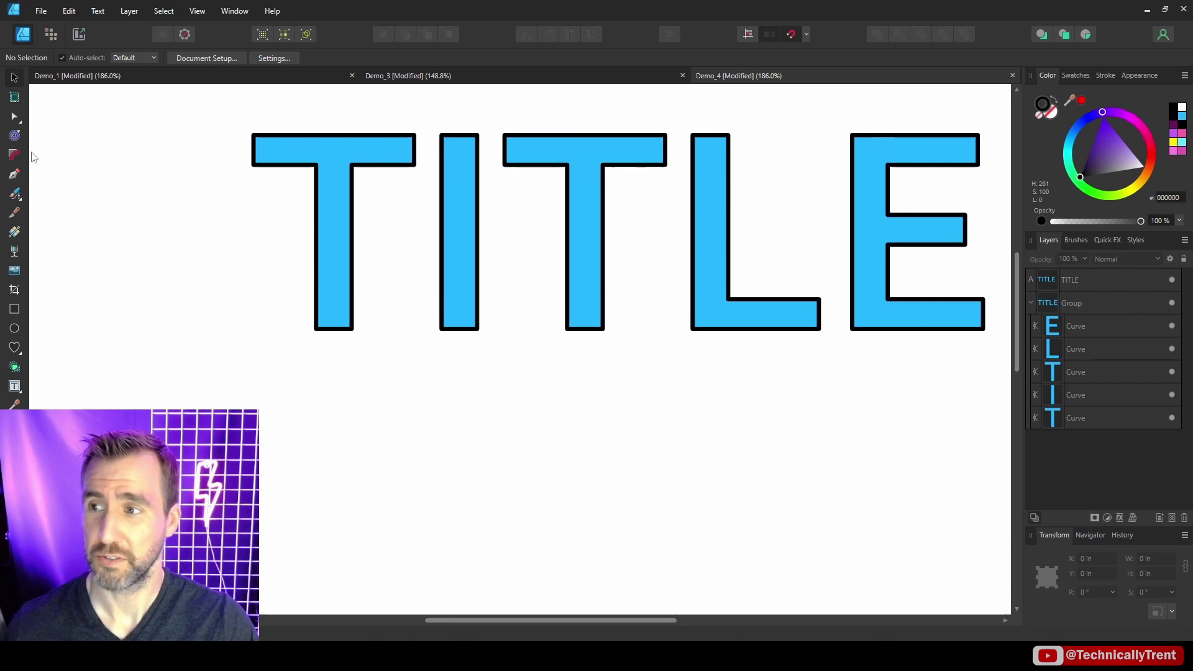
left_click(401, 164)
key("ctrl+a")
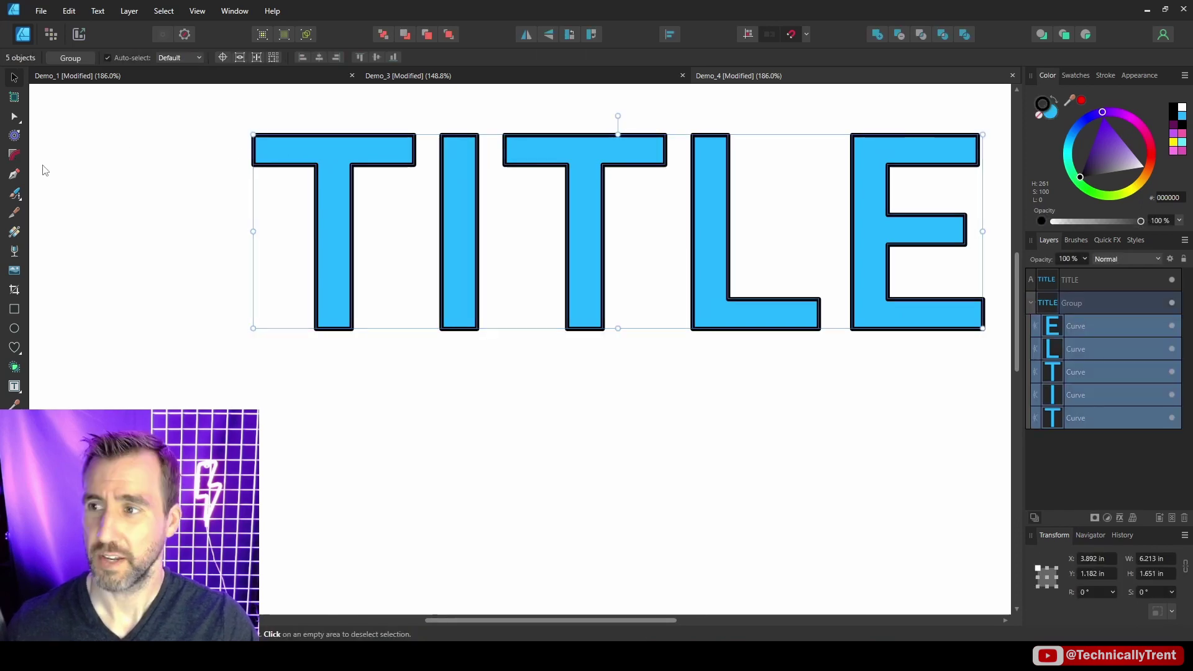
Give all five letter curves chamfered corners of about 0.07 in, then deselect to preview
left_click(15, 156)
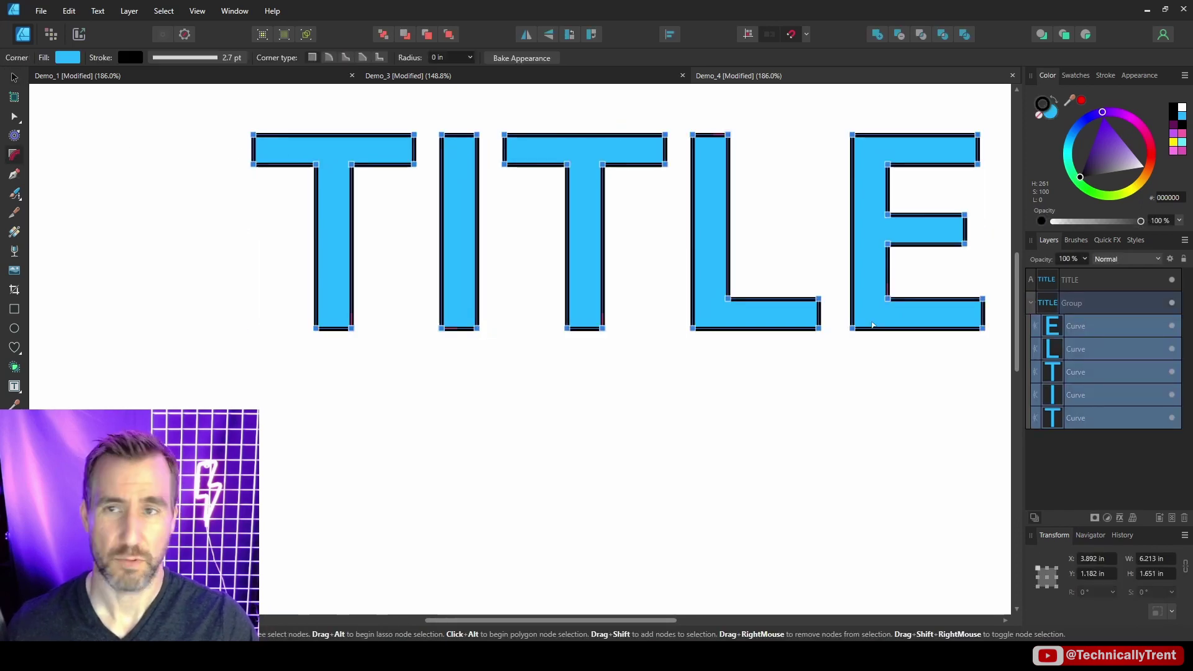
left_click(345, 57)
left_click_drag(253, 134, 264, 145)
key("v")
key("ctrl+d")
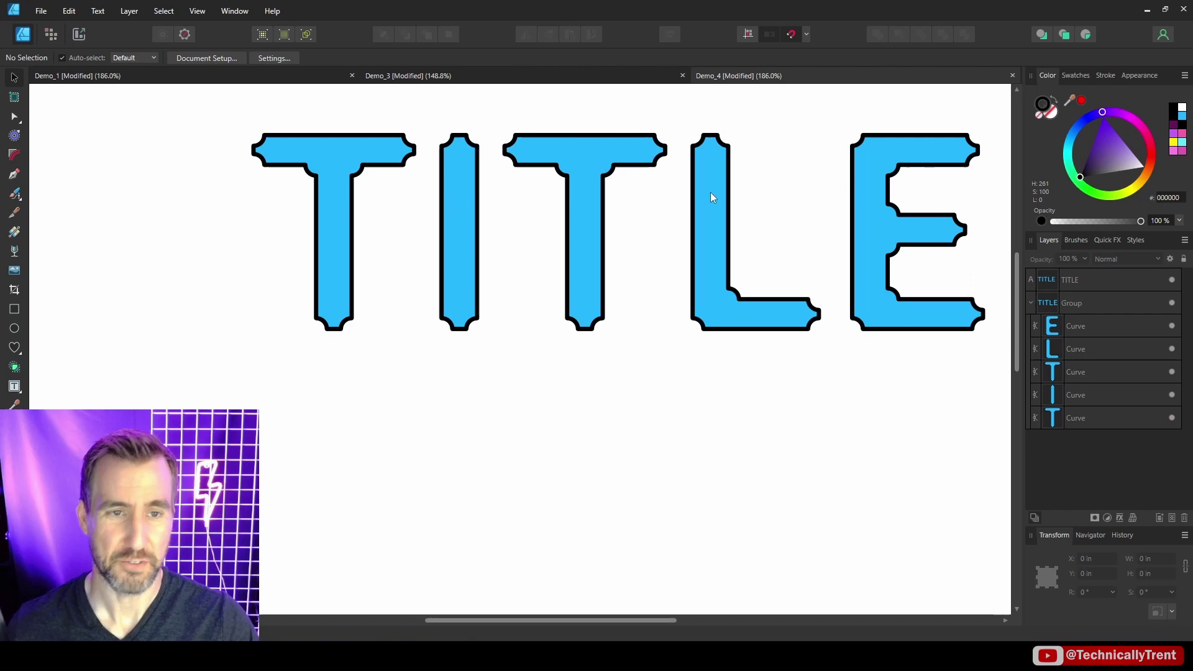
key("c")
key("ctrl+a")
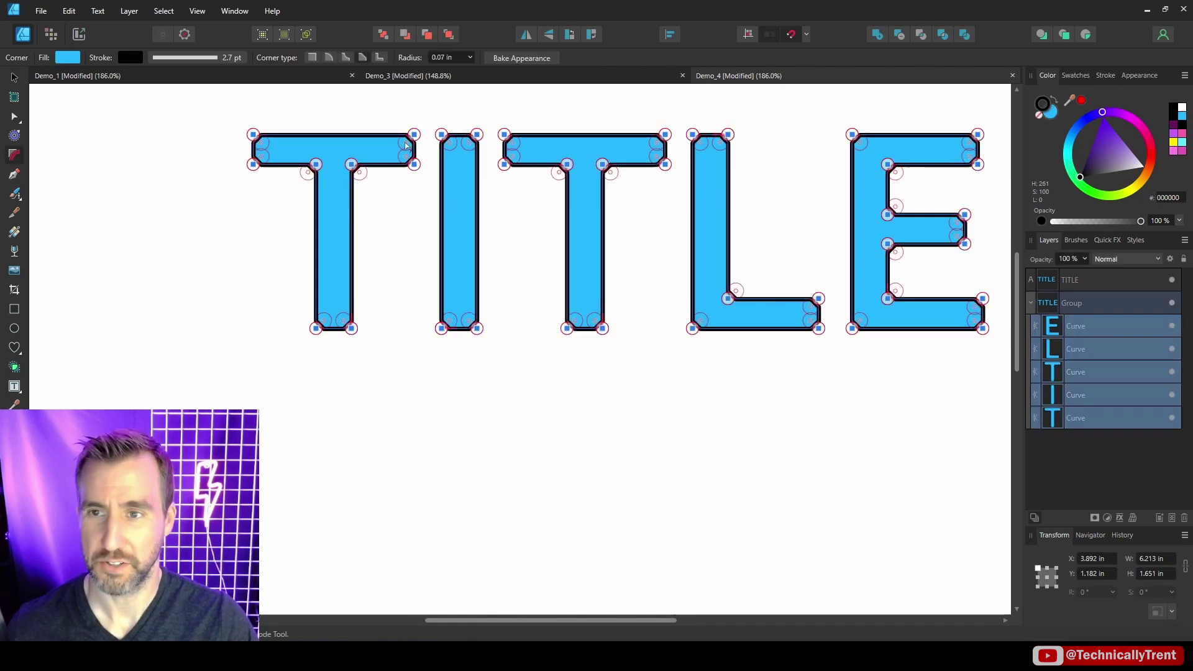
key("v")
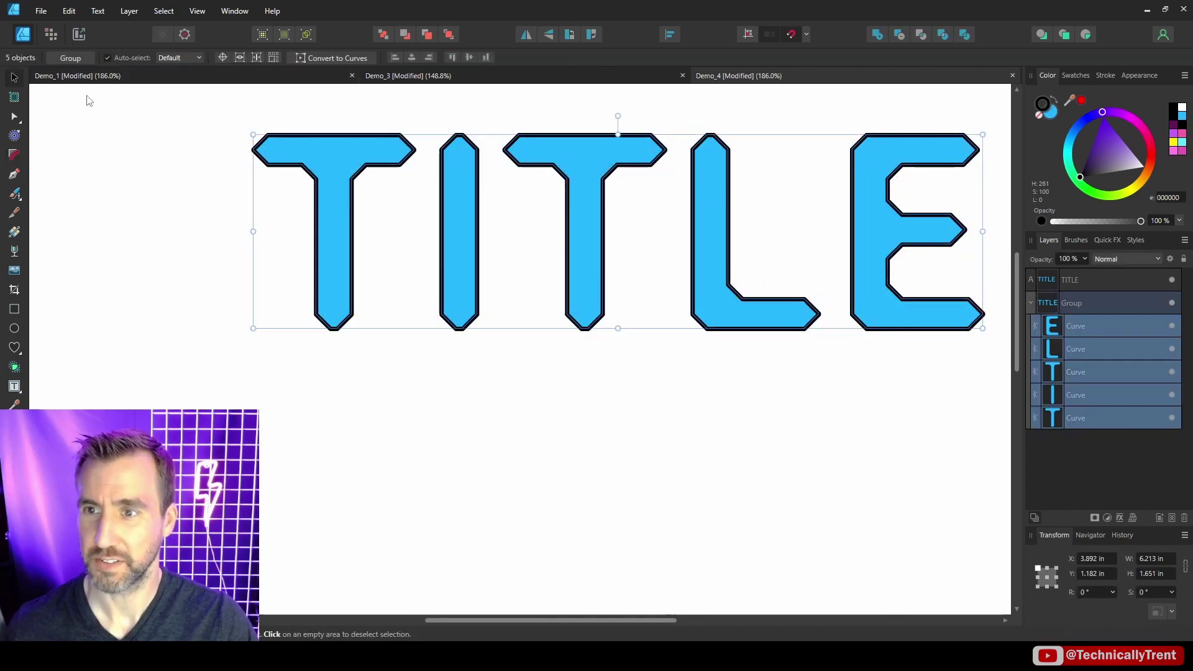
key("ctrl+d")
scroll(268, 155, "down", 3)
scroll(279, 159, "up", 4)
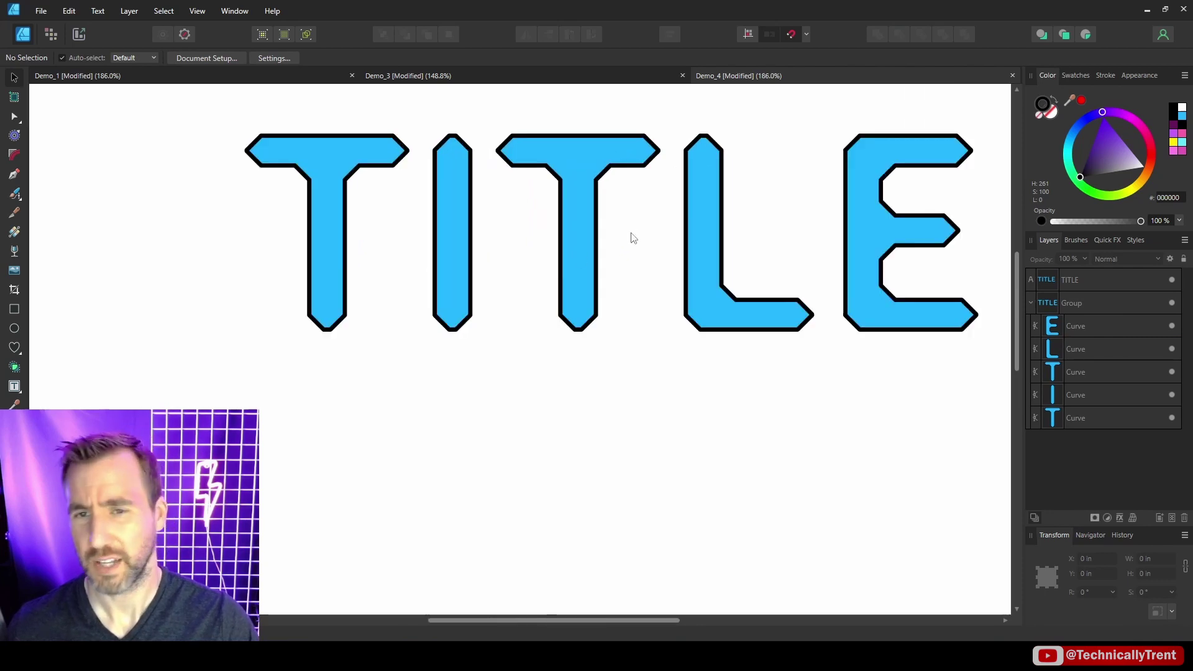